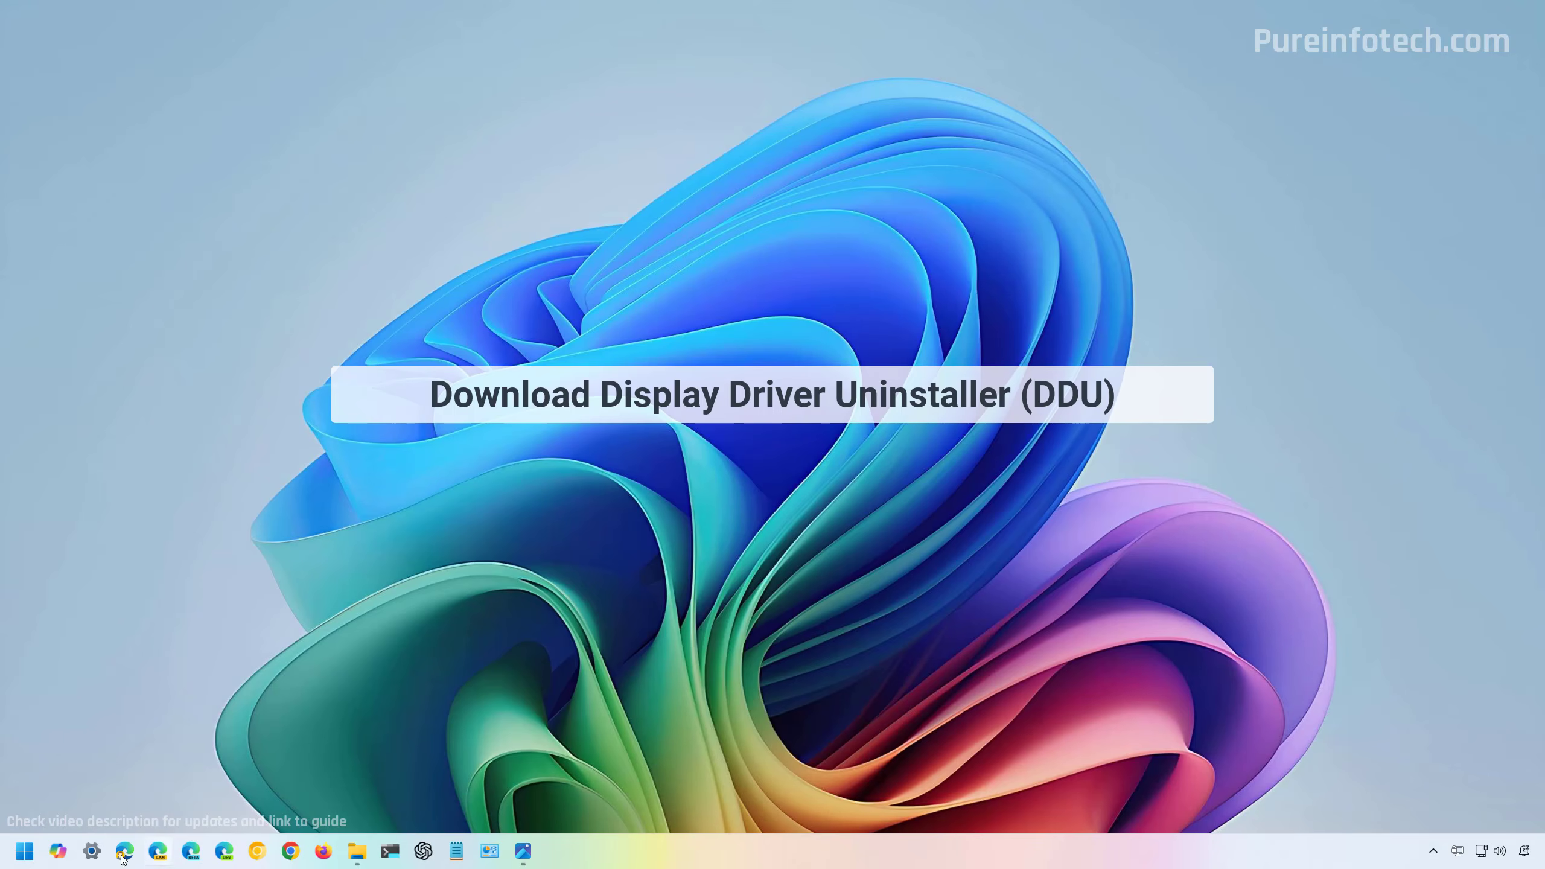
Download Display Driver Uninstaller from the USA mirror on its Guru3D page in Edge, saving [Guru3D.com]-DDU.zip to the Downloads folder.
left_click(125, 851)
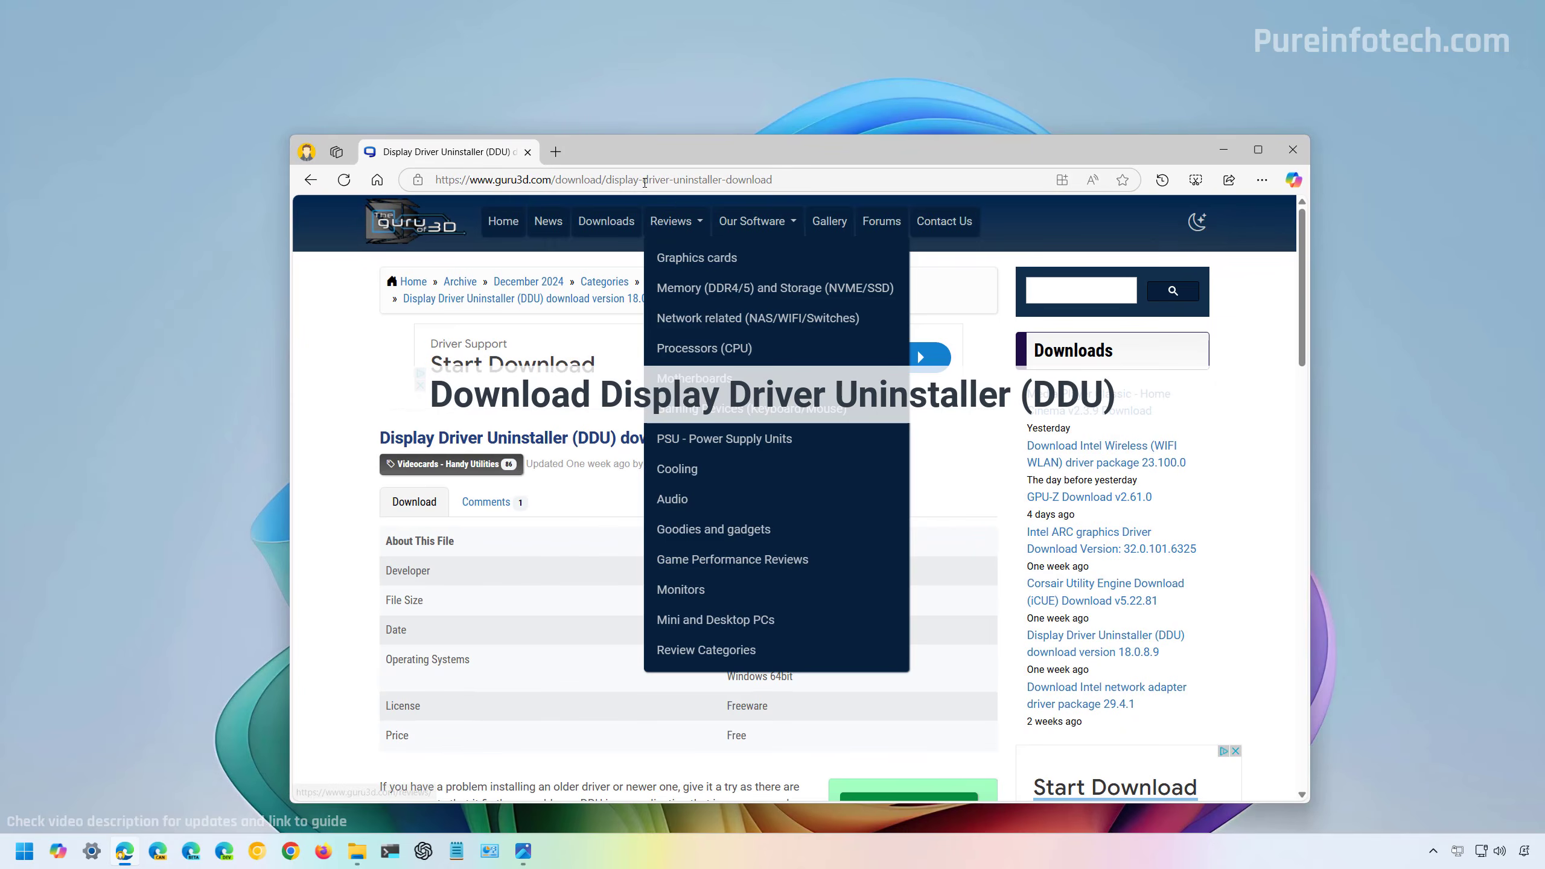
left_click(669, 179)
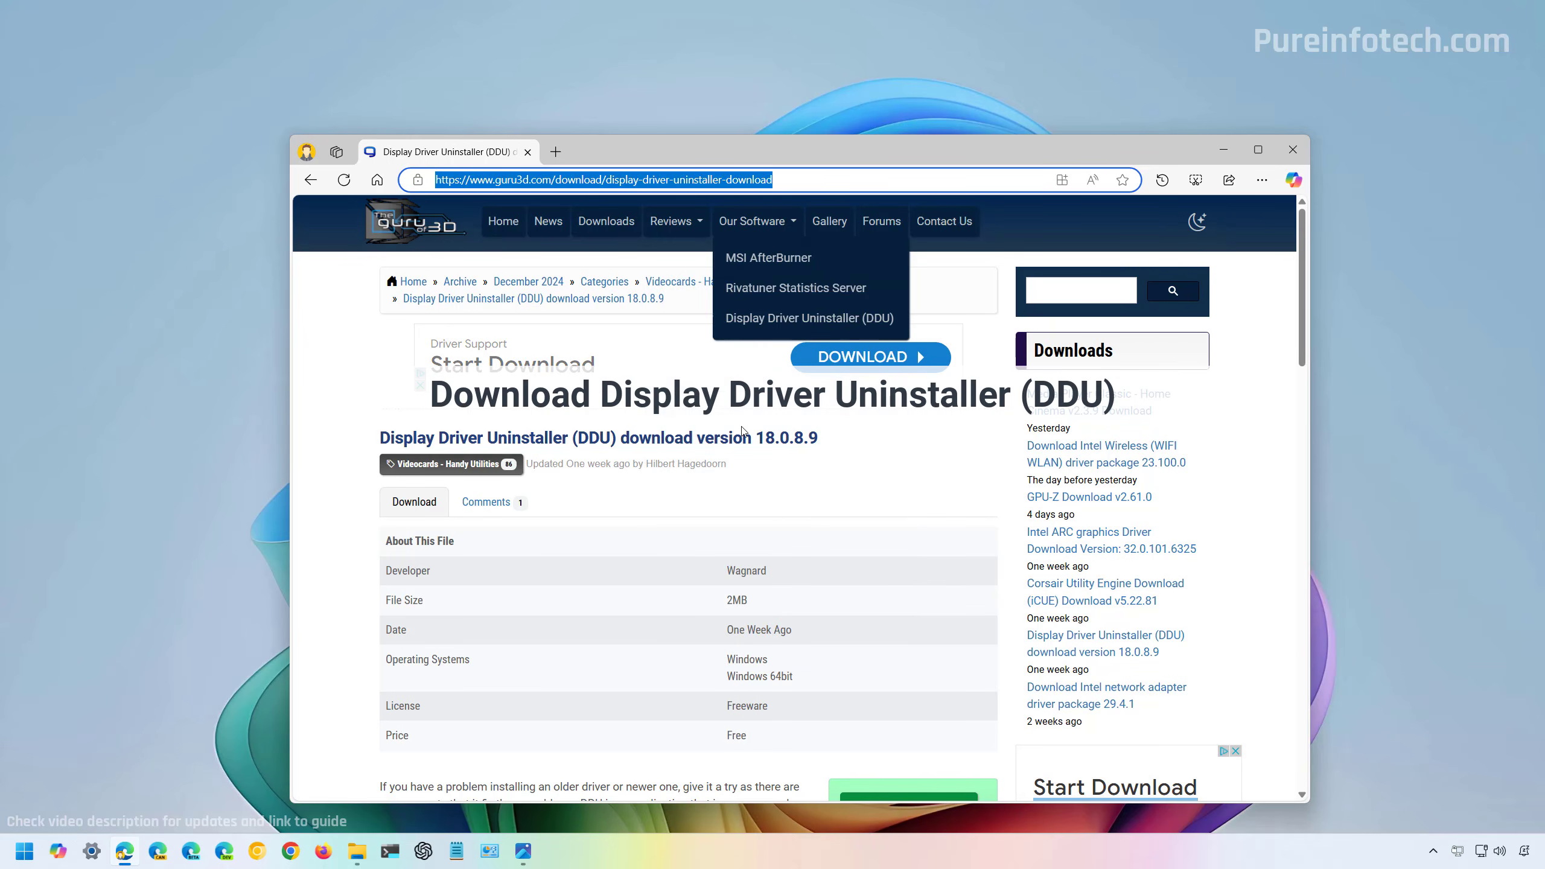
left_click(900, 454)
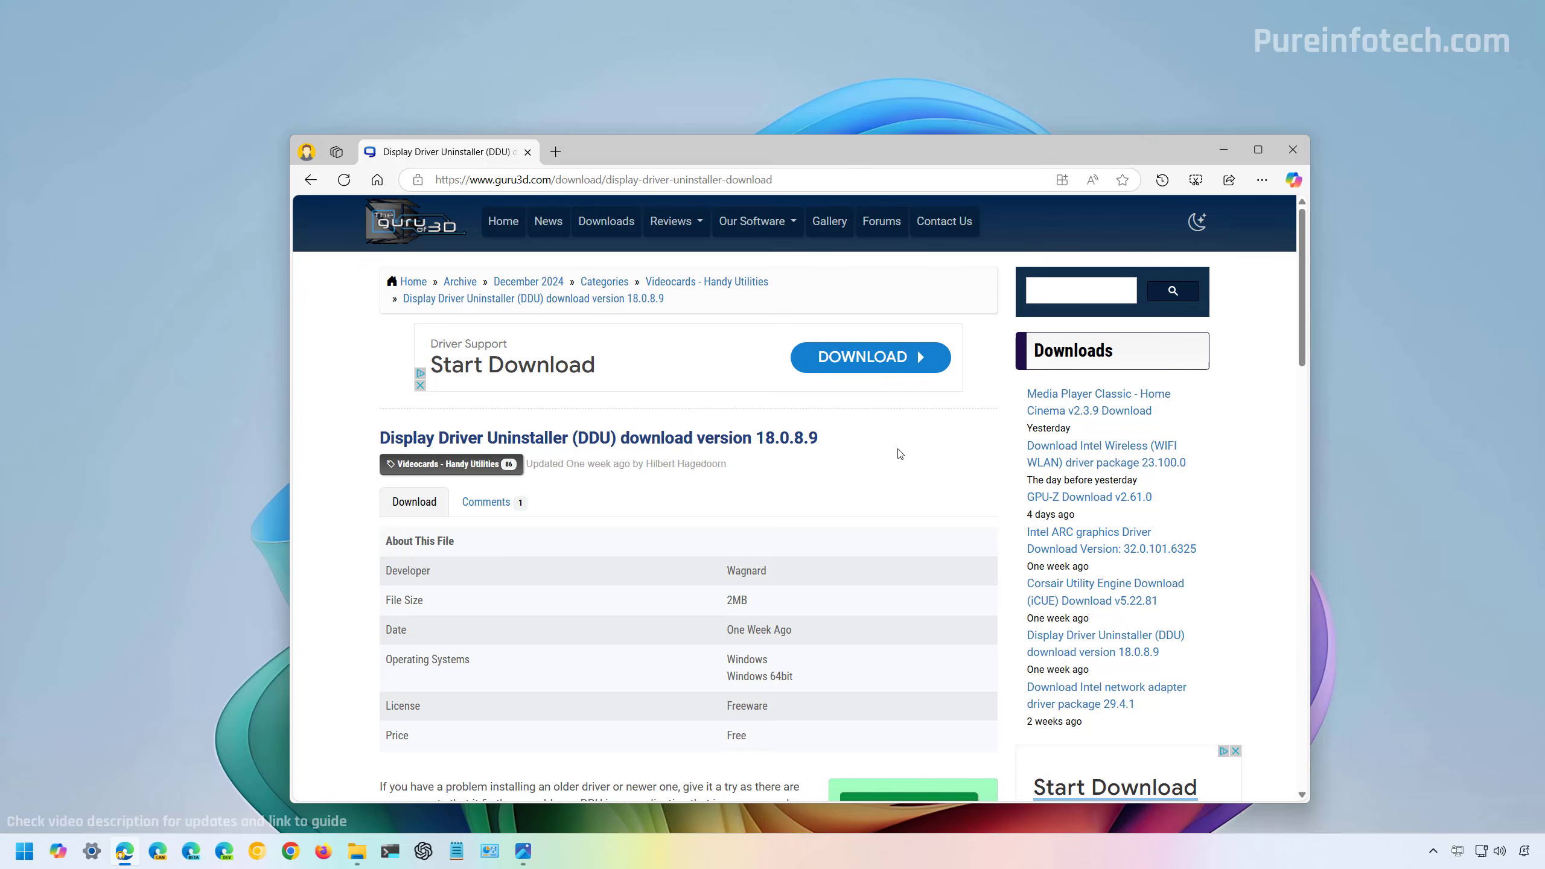
scroll(900, 453, "down", 4)
scroll(900, 453, "down", 2)
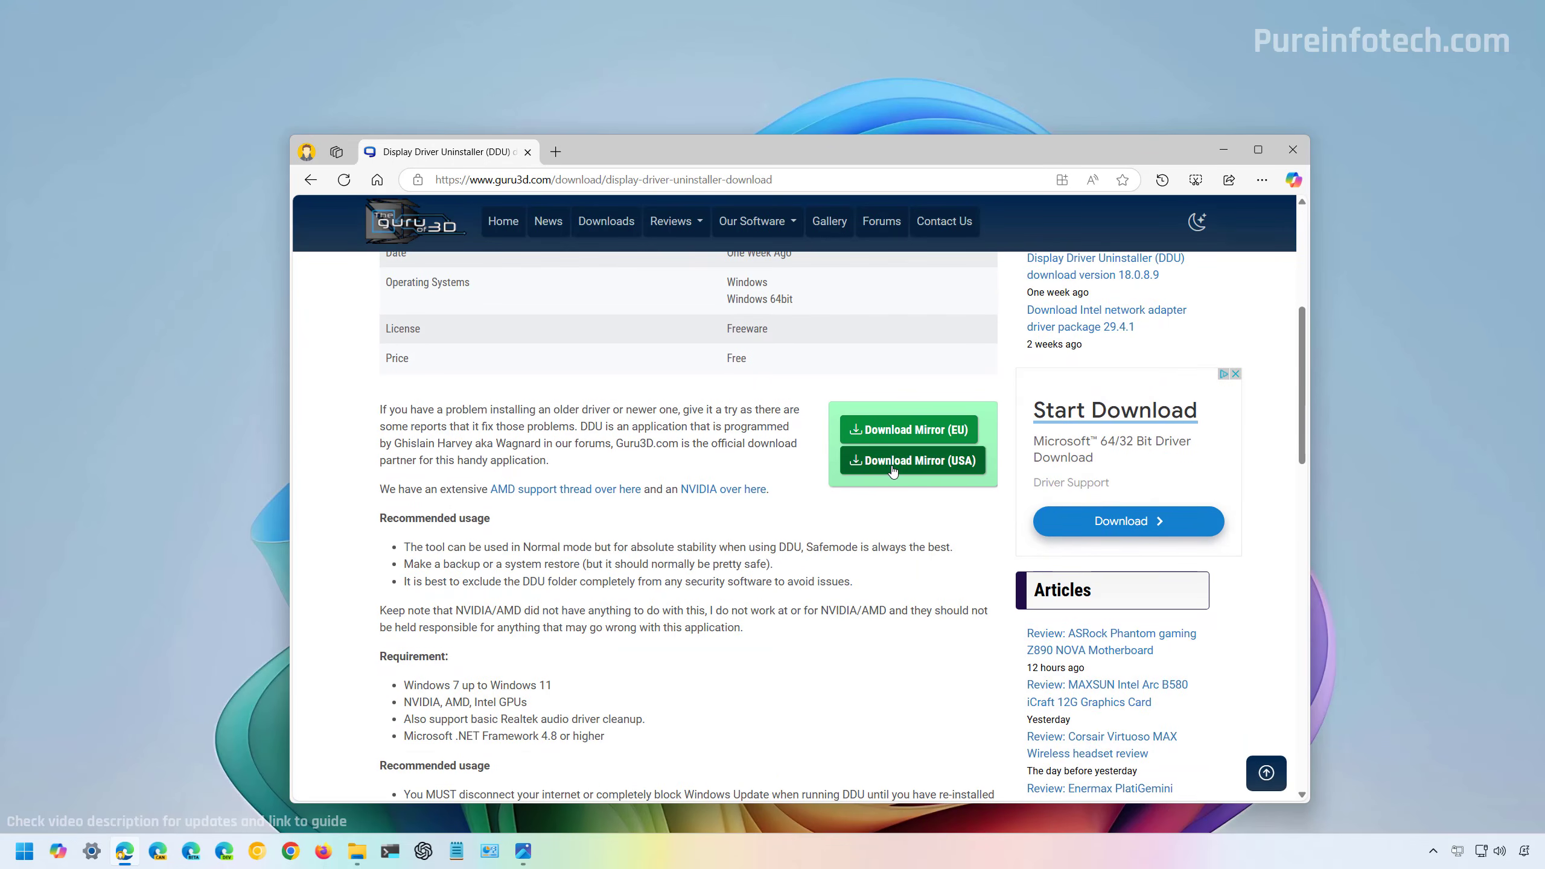
left_click(892, 464)
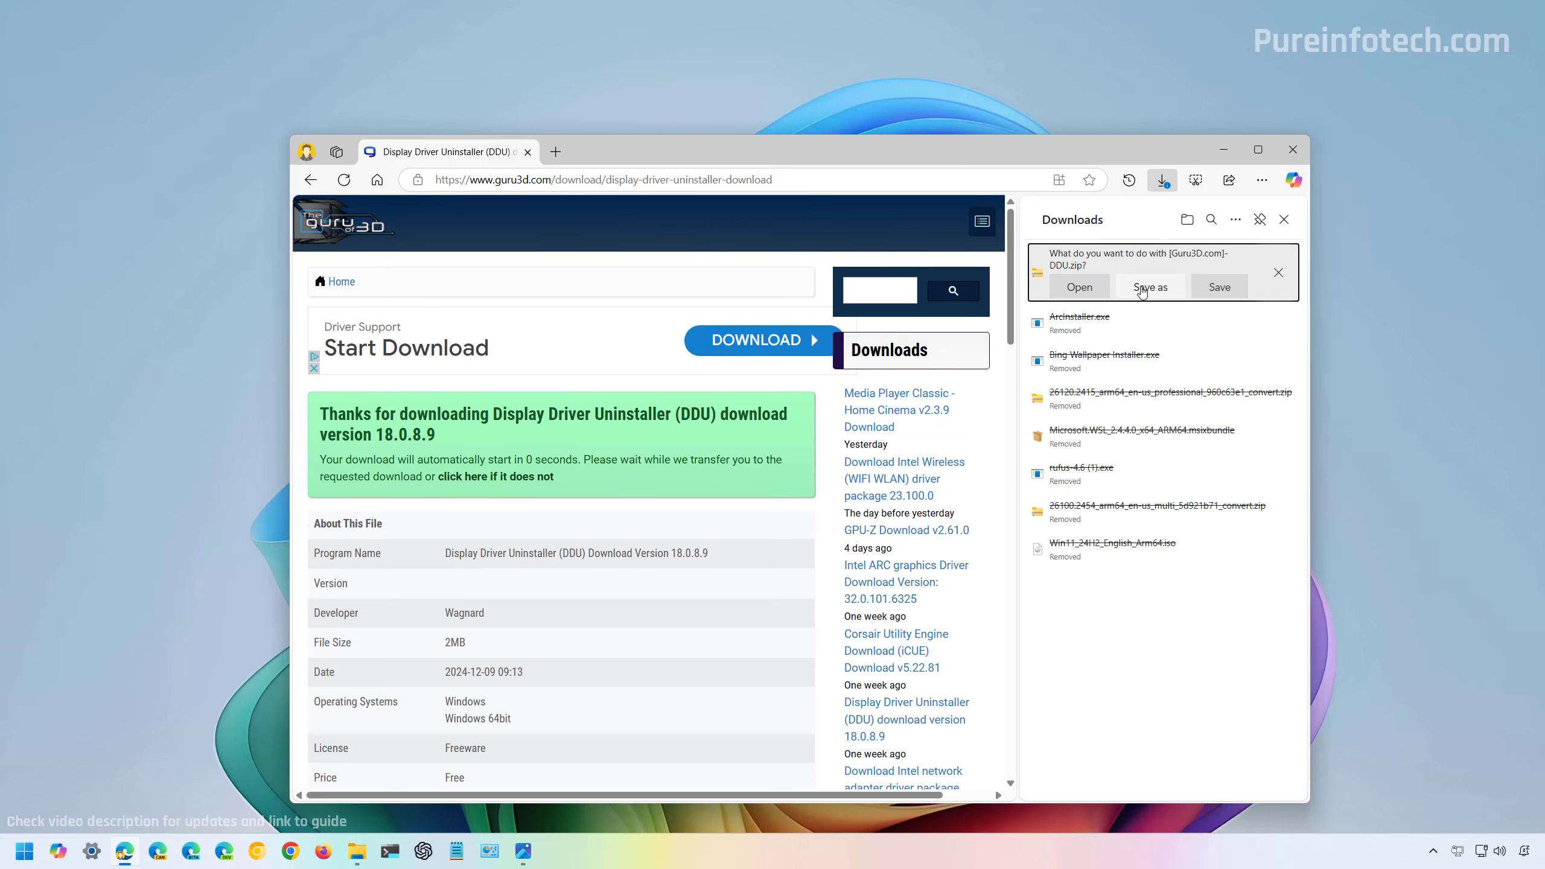
left_click(1142, 289)
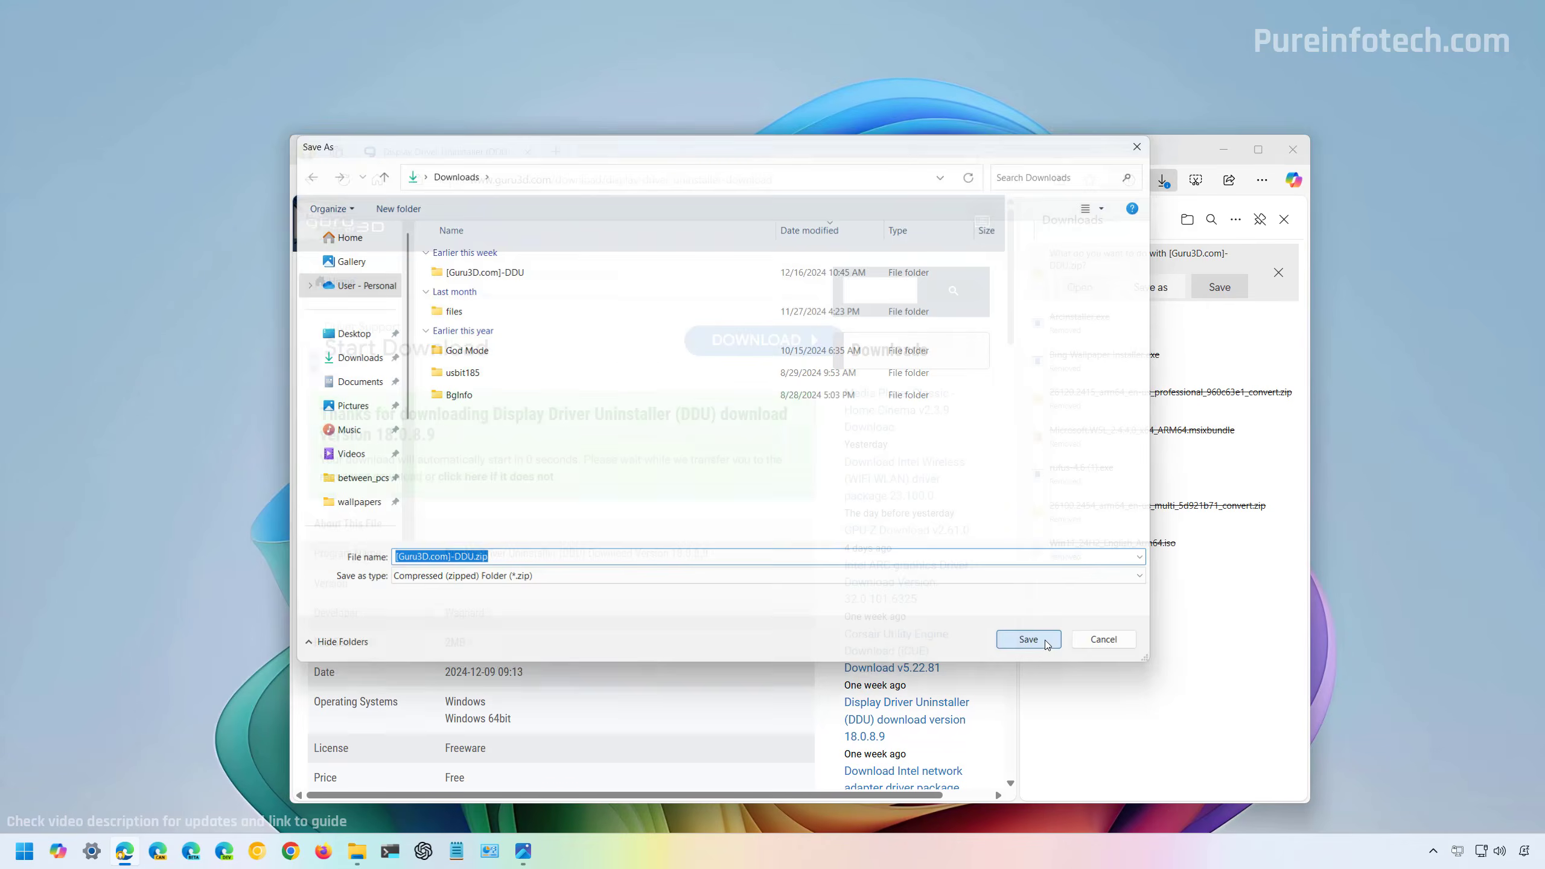
left_click(1046, 643)
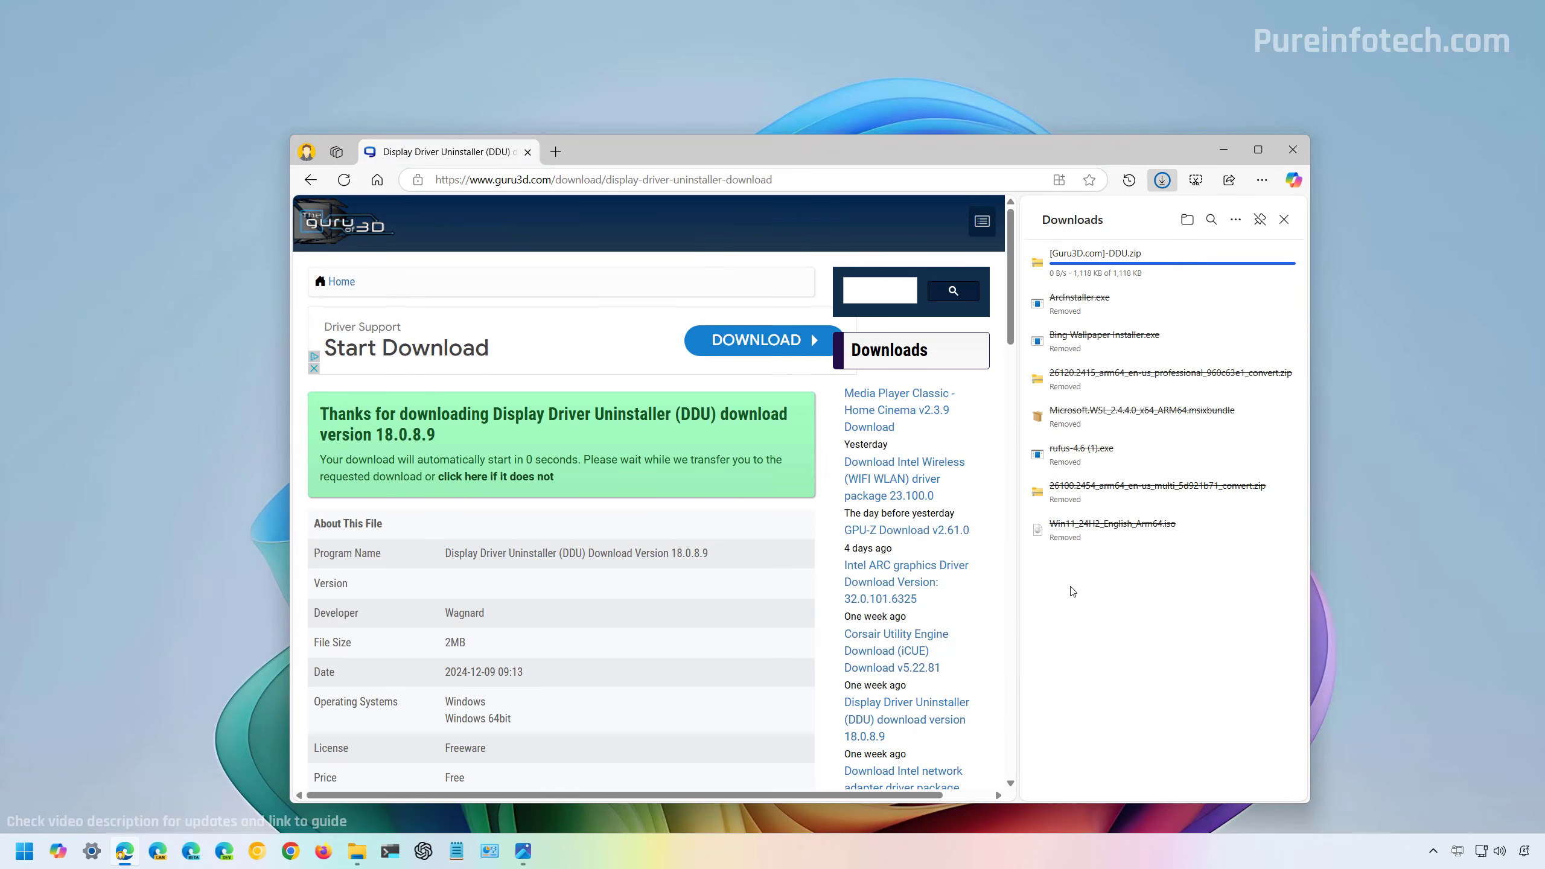
Show the download in its folder and extract [Guru3D.com]-DDU.zip to the suggested [Guru3D.com]-DDU folder.
left_click(1185, 220)
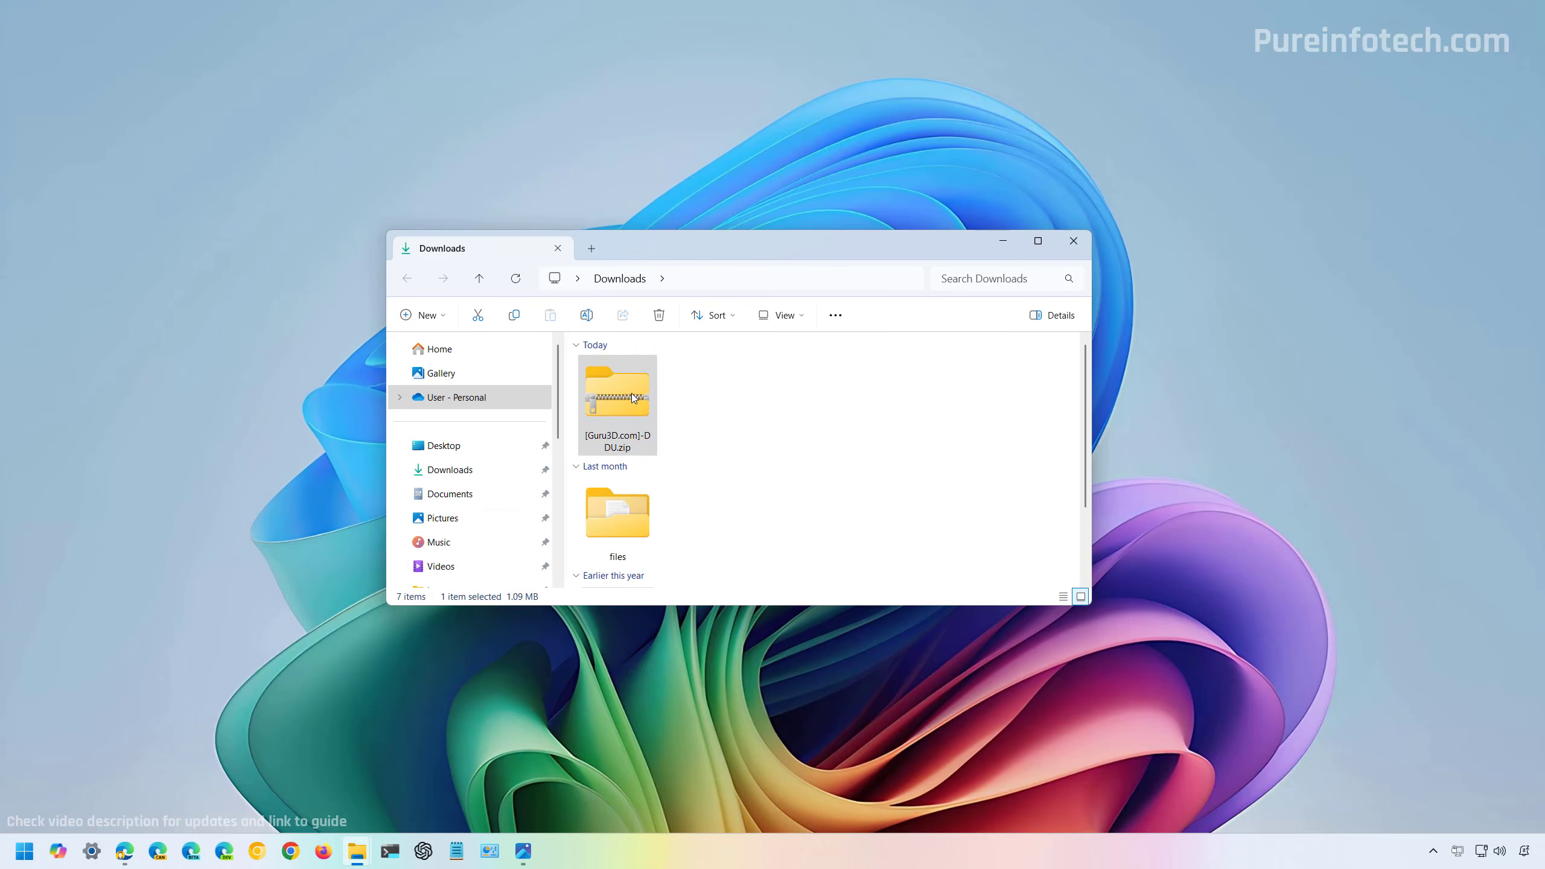
right_click(633, 398)
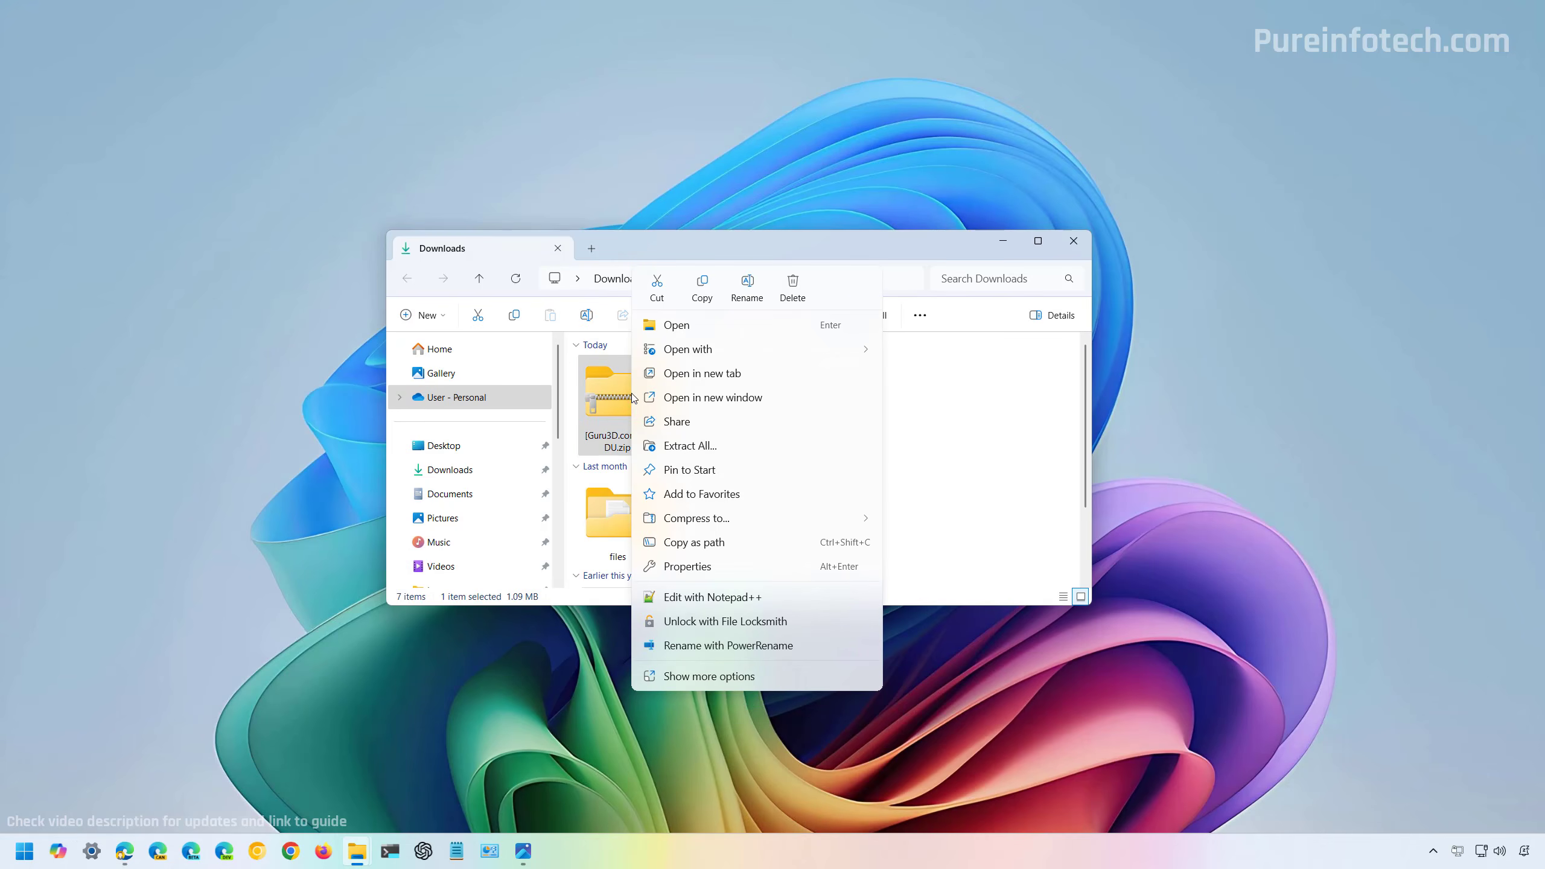
left_click(709, 449)
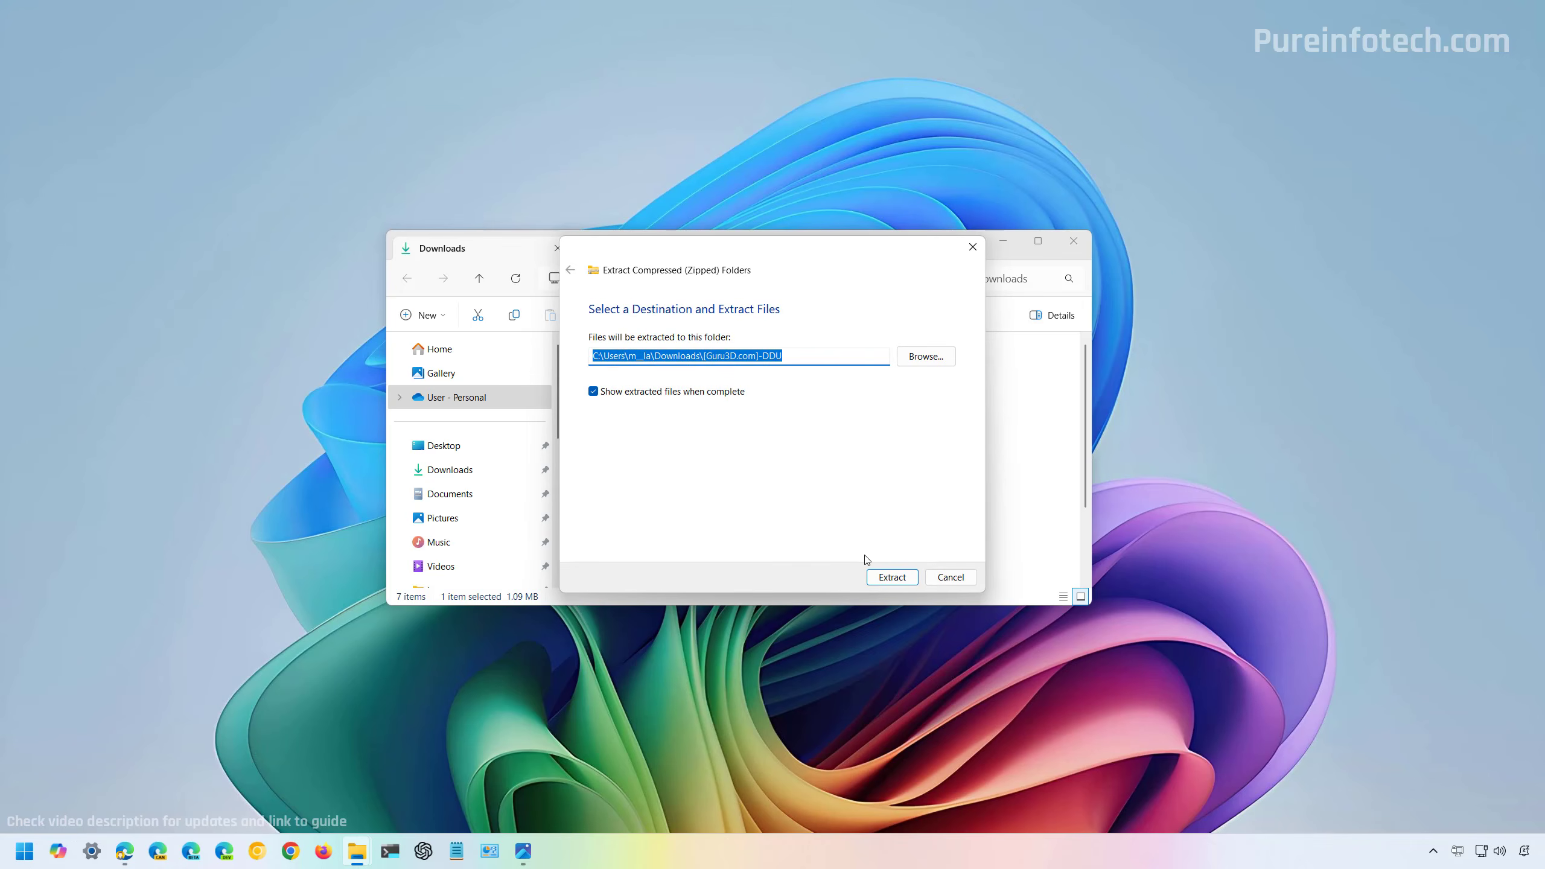
left_click(892, 577)
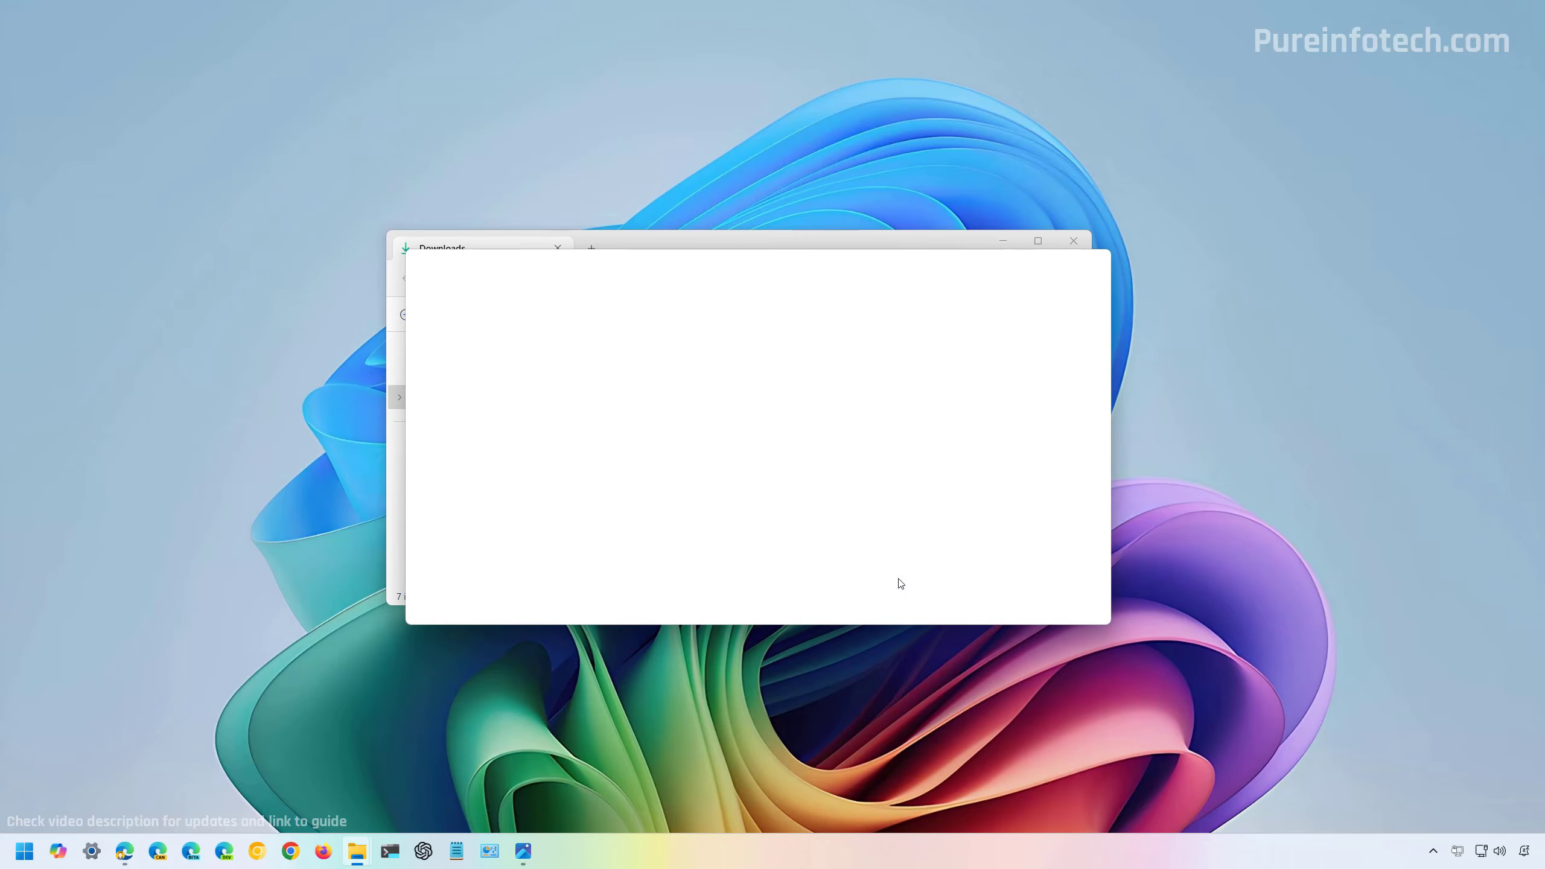
Unpack the self-extracting DDU v18.0.8.9.exe to its suggested location and open the extracted DDU v18.0.8.9 folder.
left_click(654, 405)
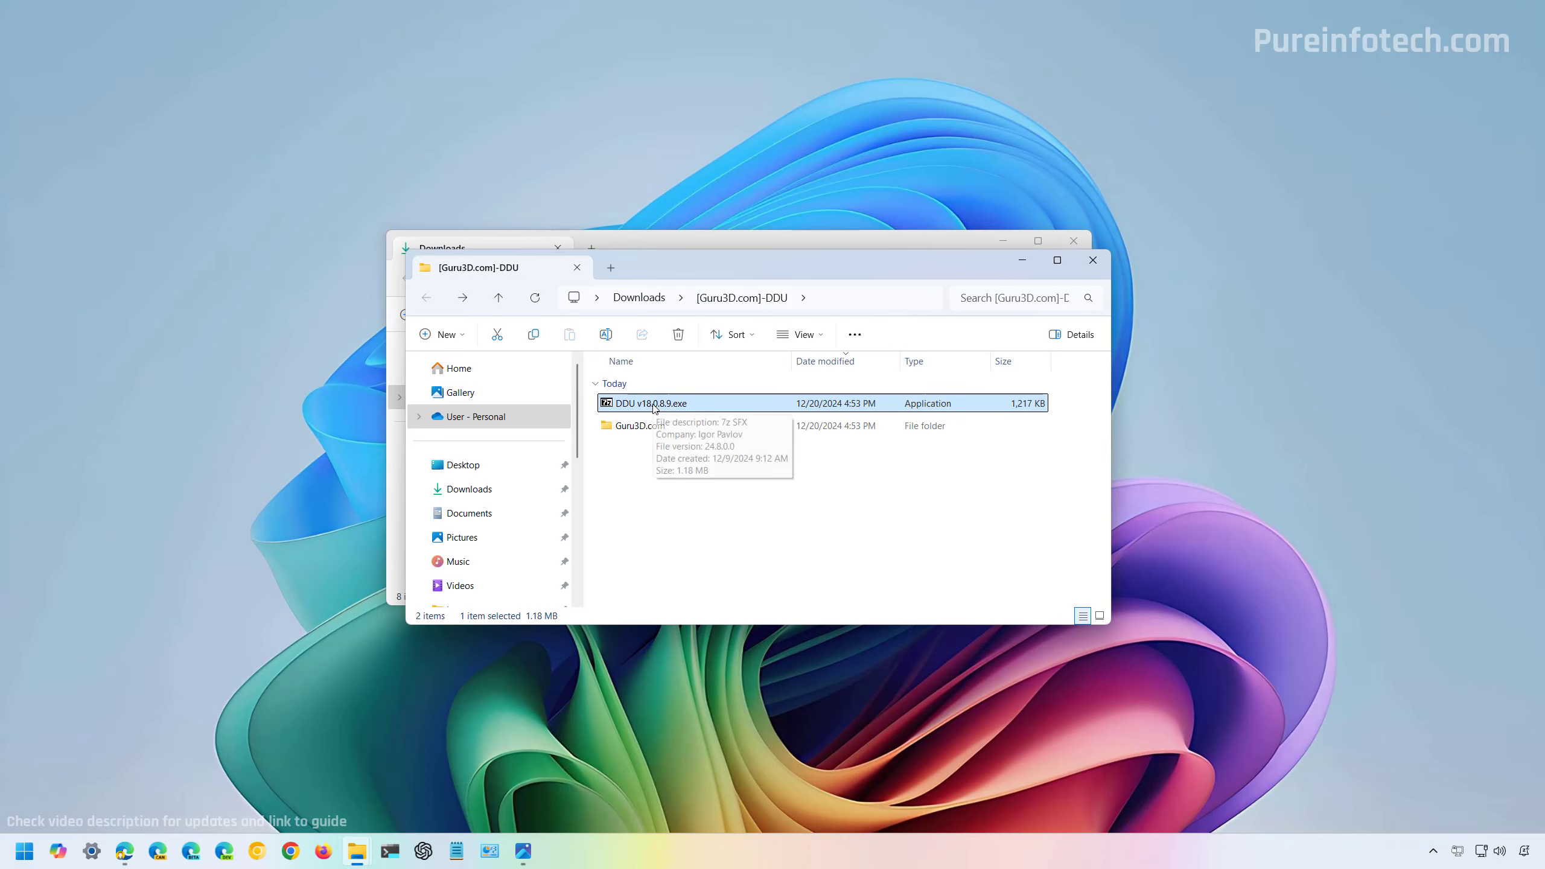
double_click(654, 404)
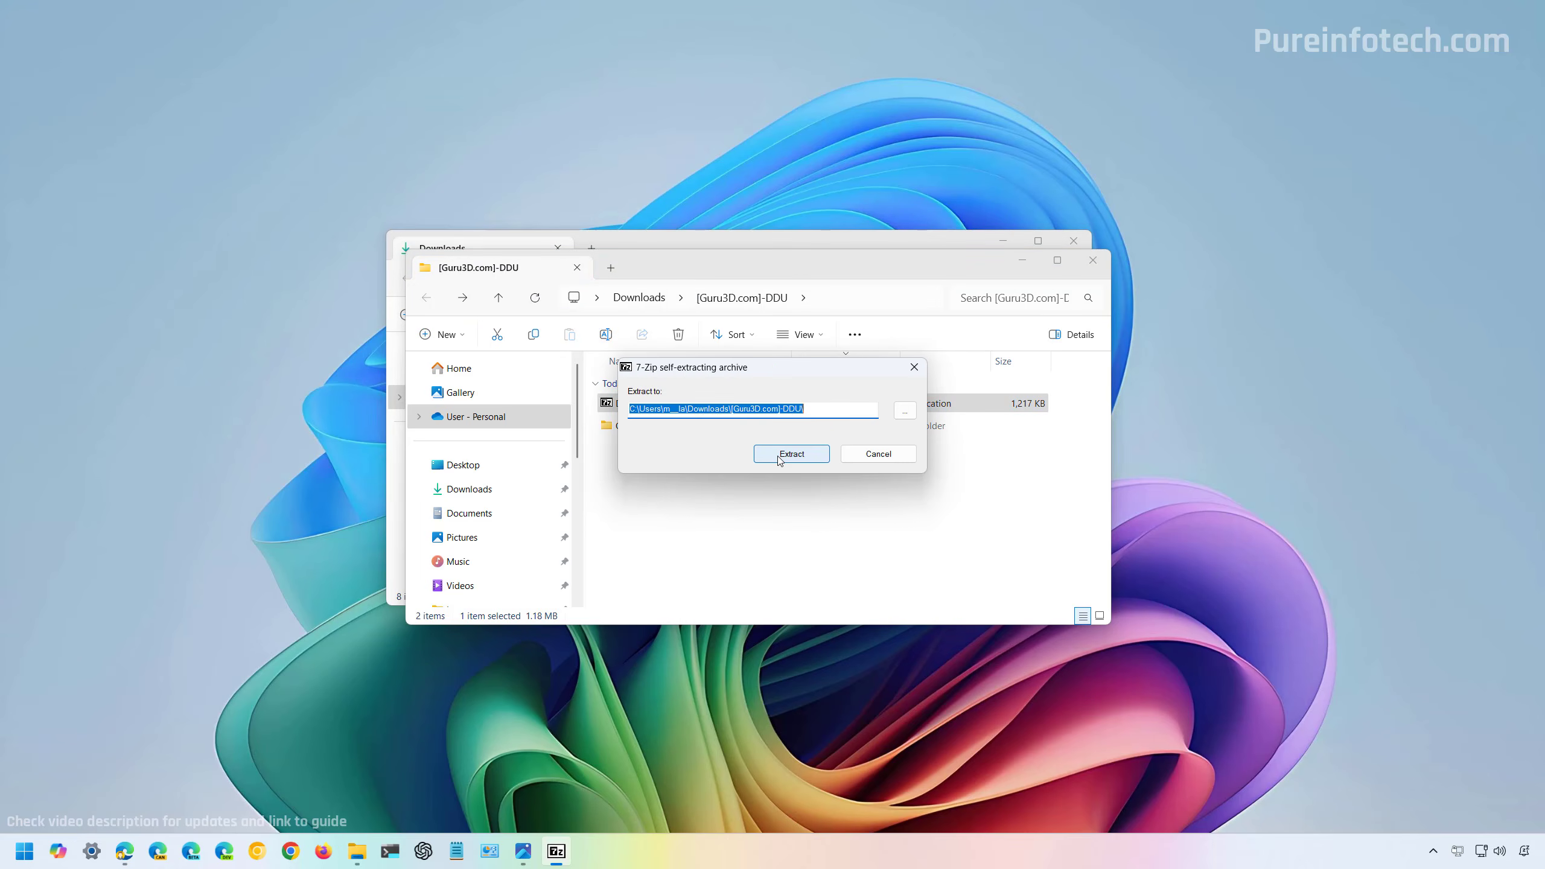
left_click(776, 457)
double_click(671, 465)
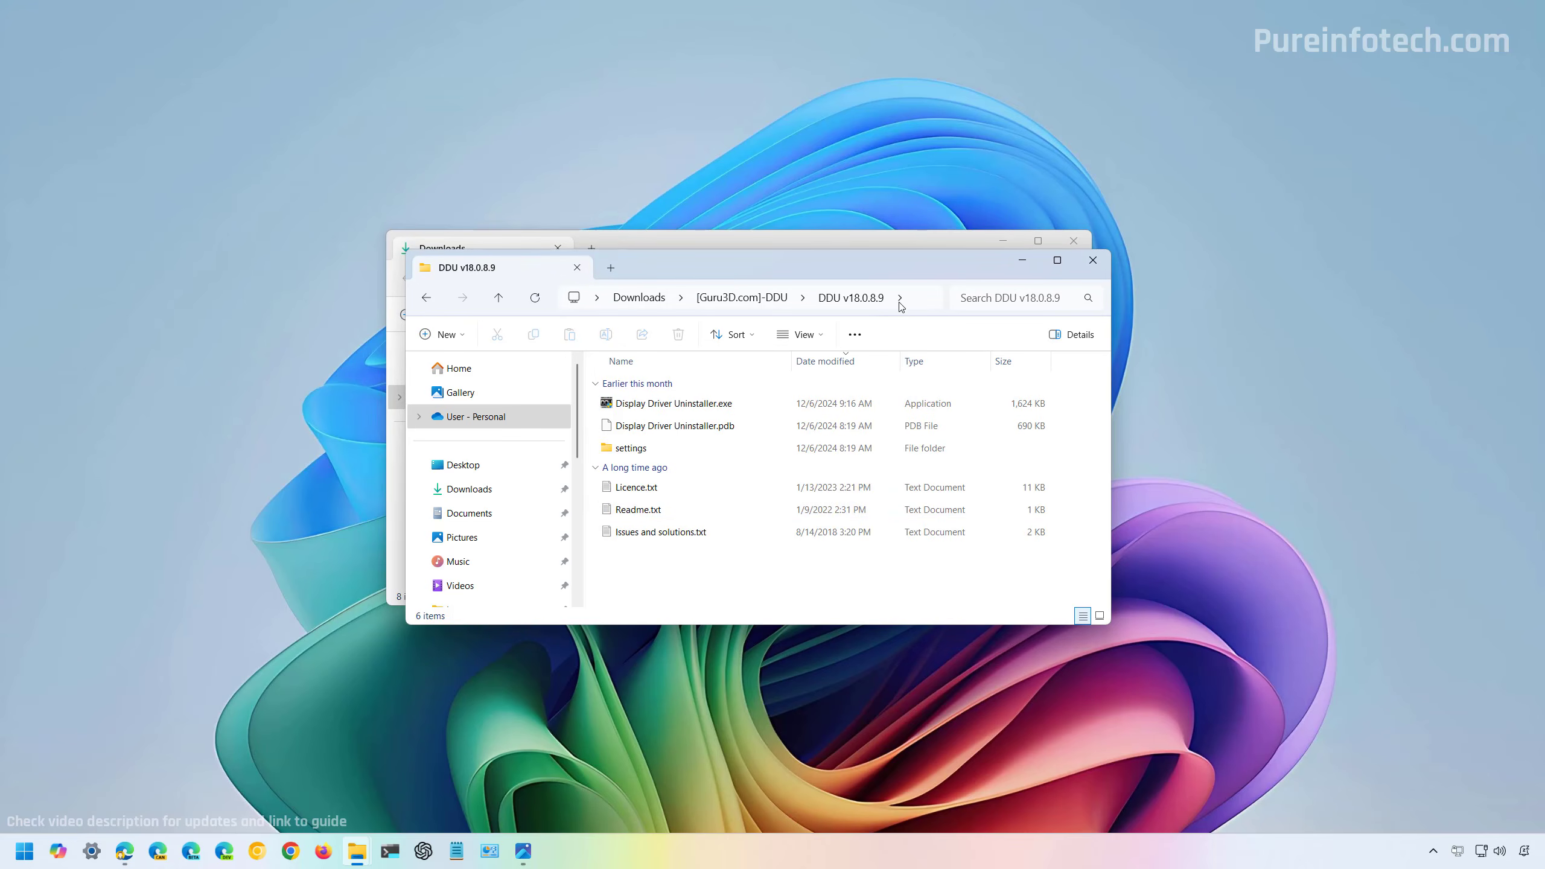
left_click(914, 297)
key("Escape")
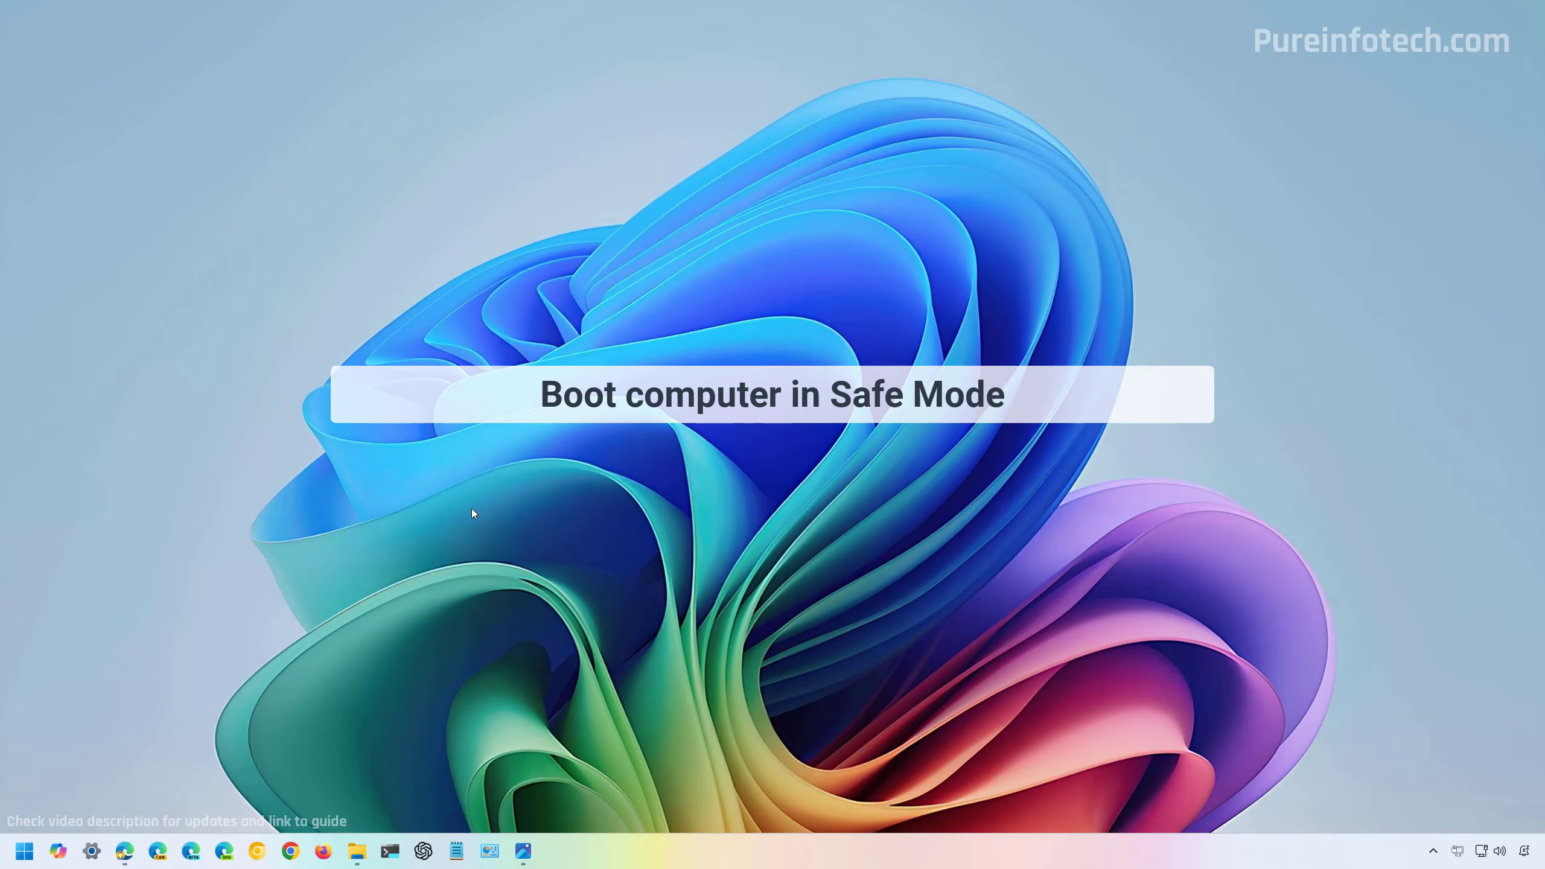
Find Advanced startup among the System recovery options in Windows Settings and restart the computer into it.
key("super")
type("settings")
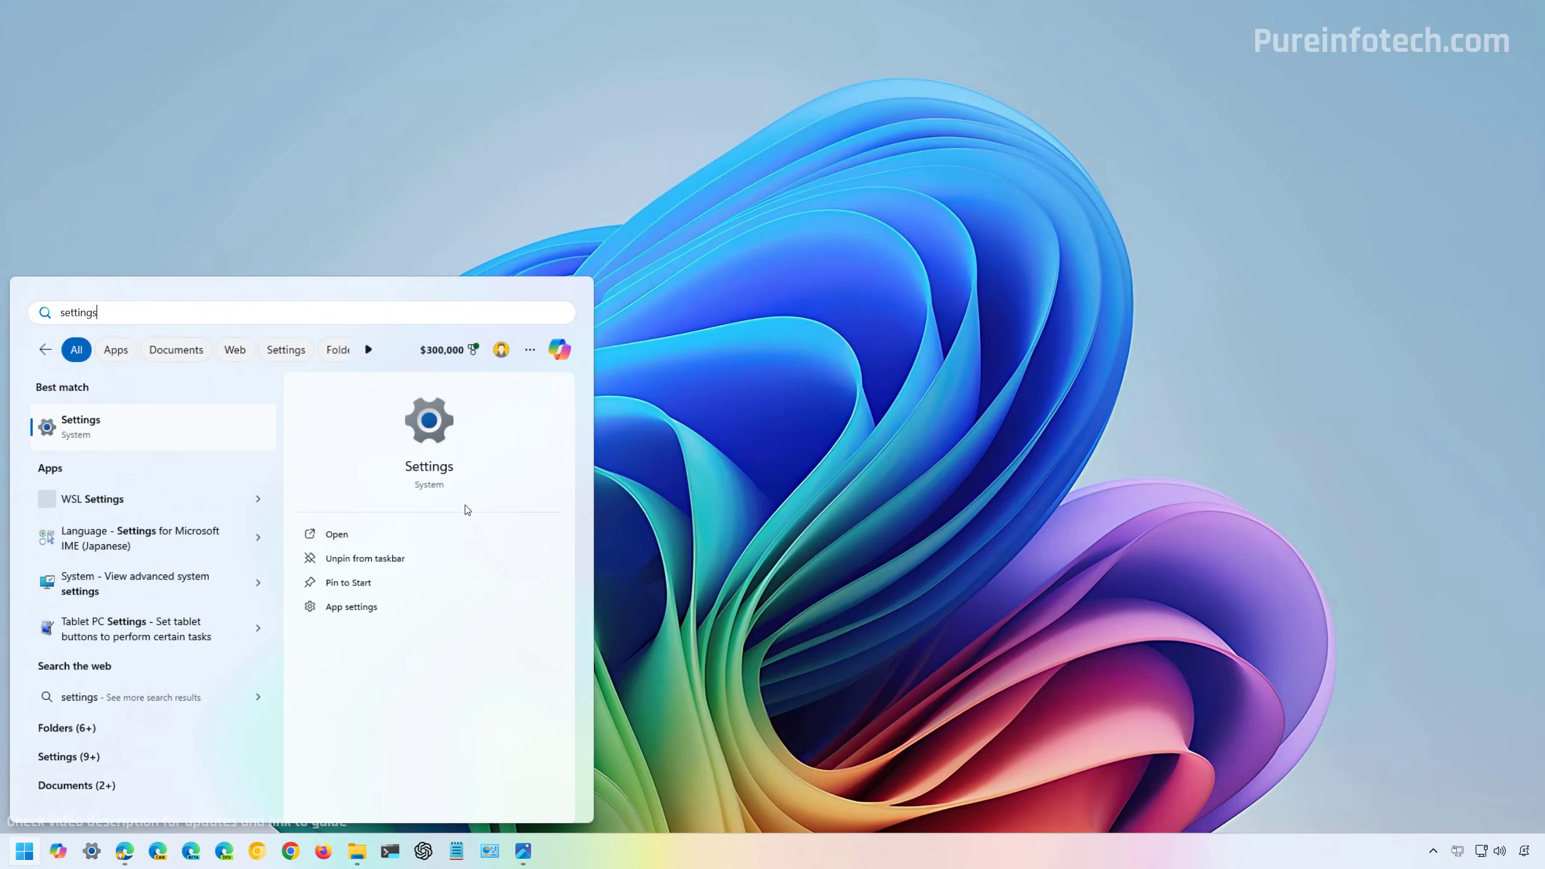
left_click(185, 424)
left_click_drag(1060, 136, 871, 120)
left_click(372, 297)
scroll(722, 376, "down", 4)
scroll(722, 376, "down", 2)
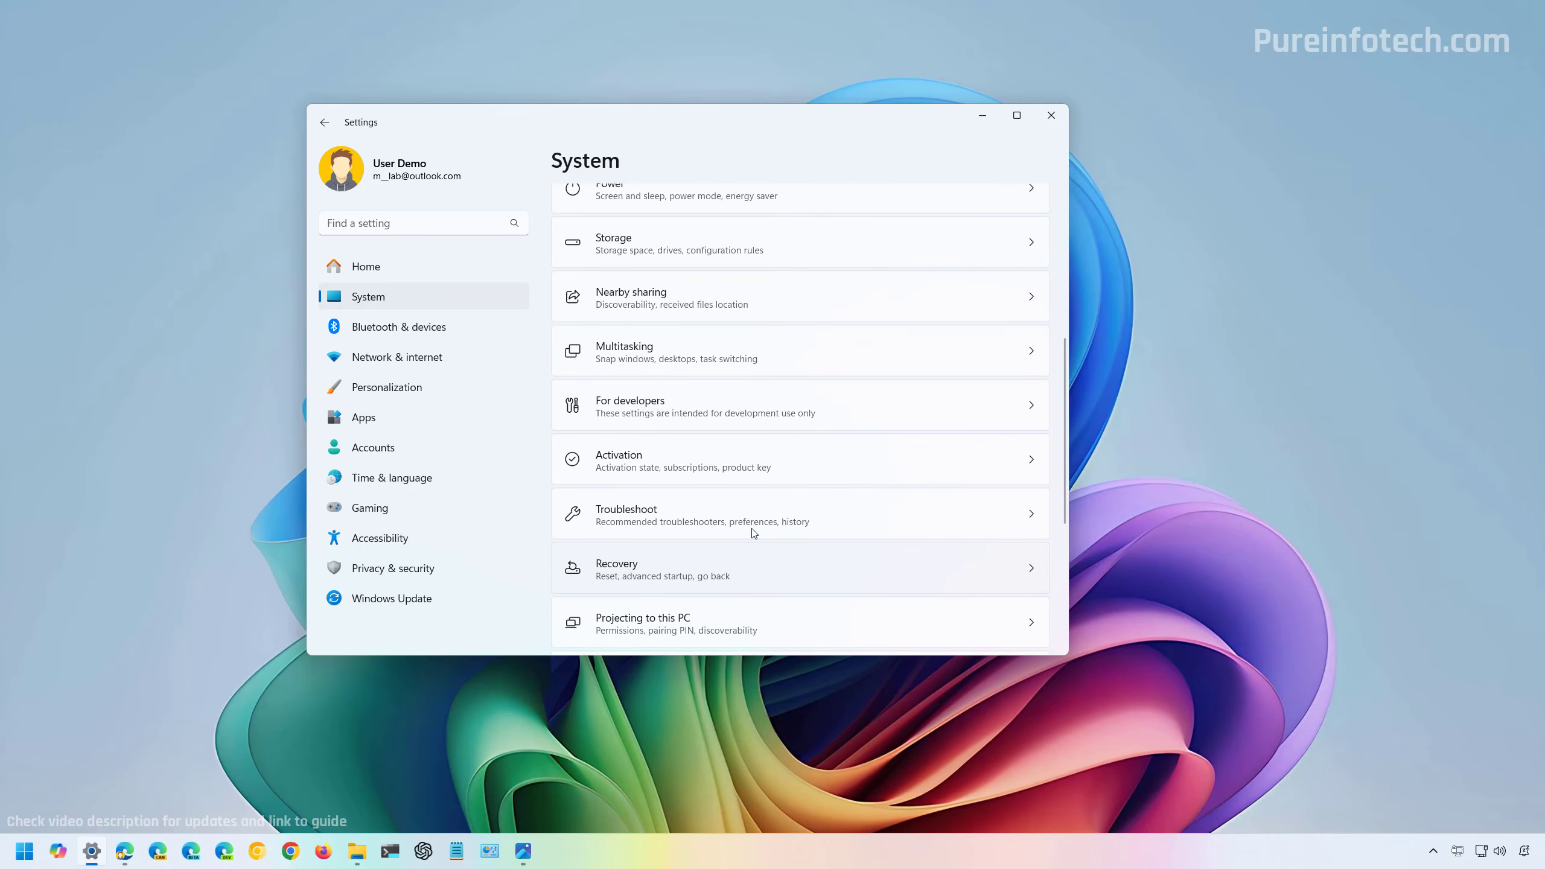
left_click(754, 534)
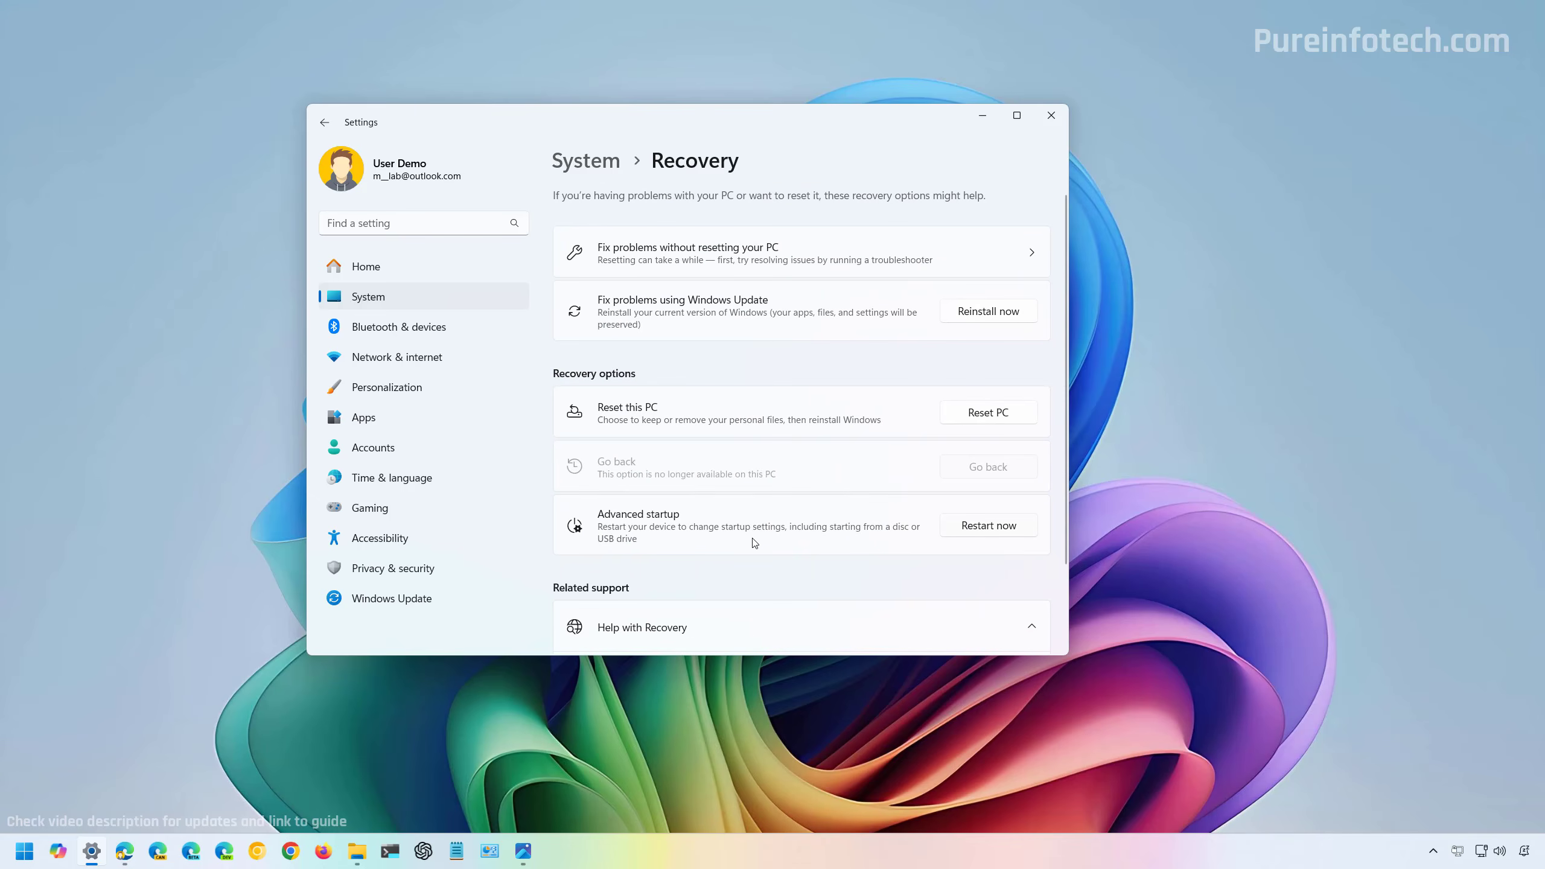
left_click(989, 525)
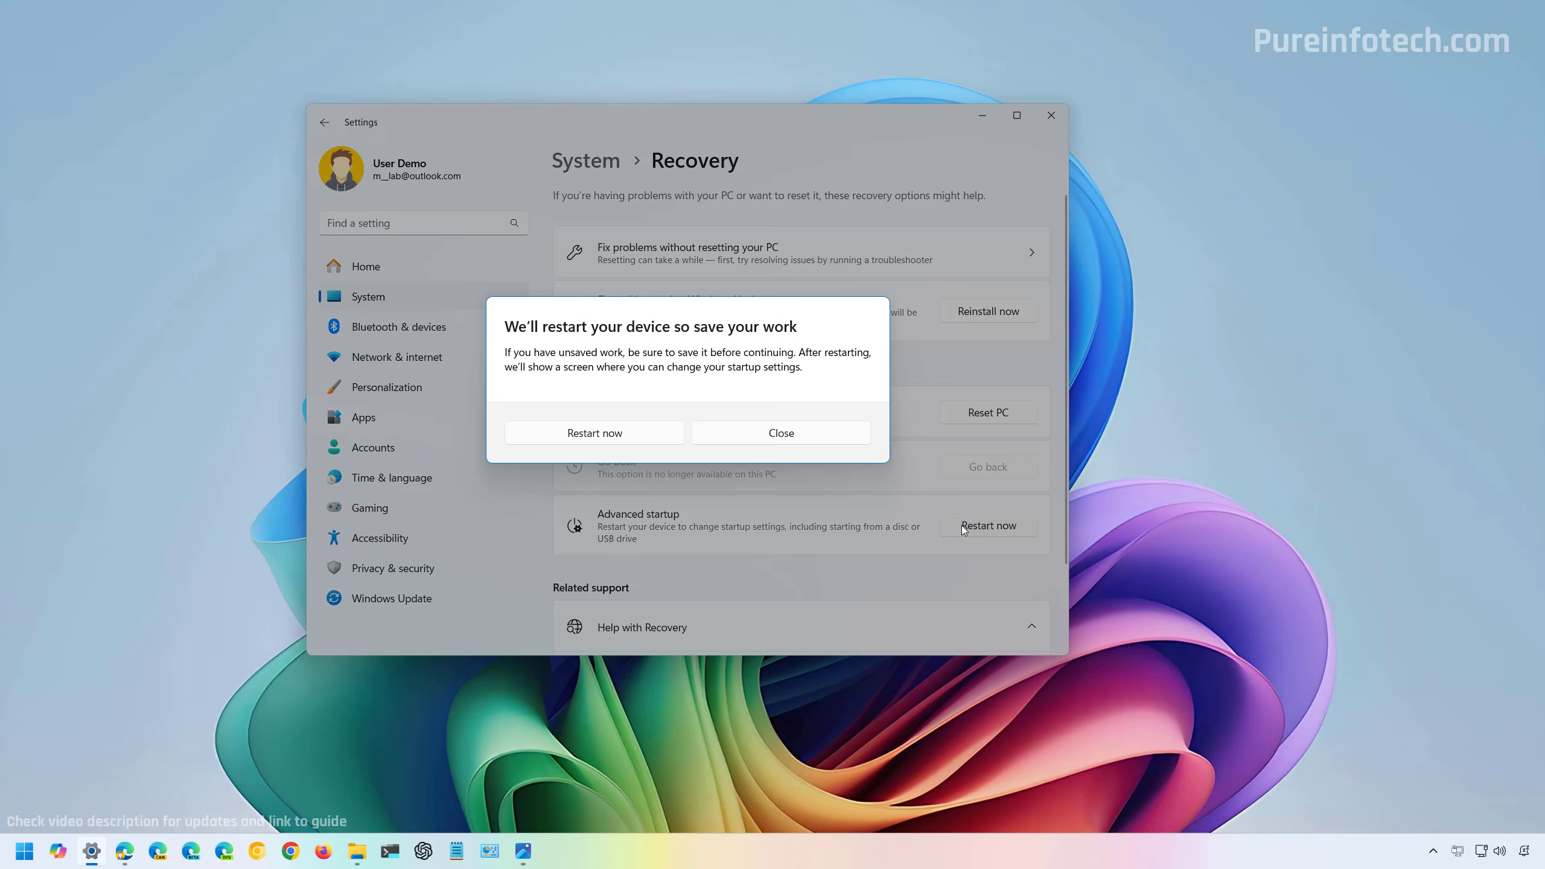
left_click(633, 438)
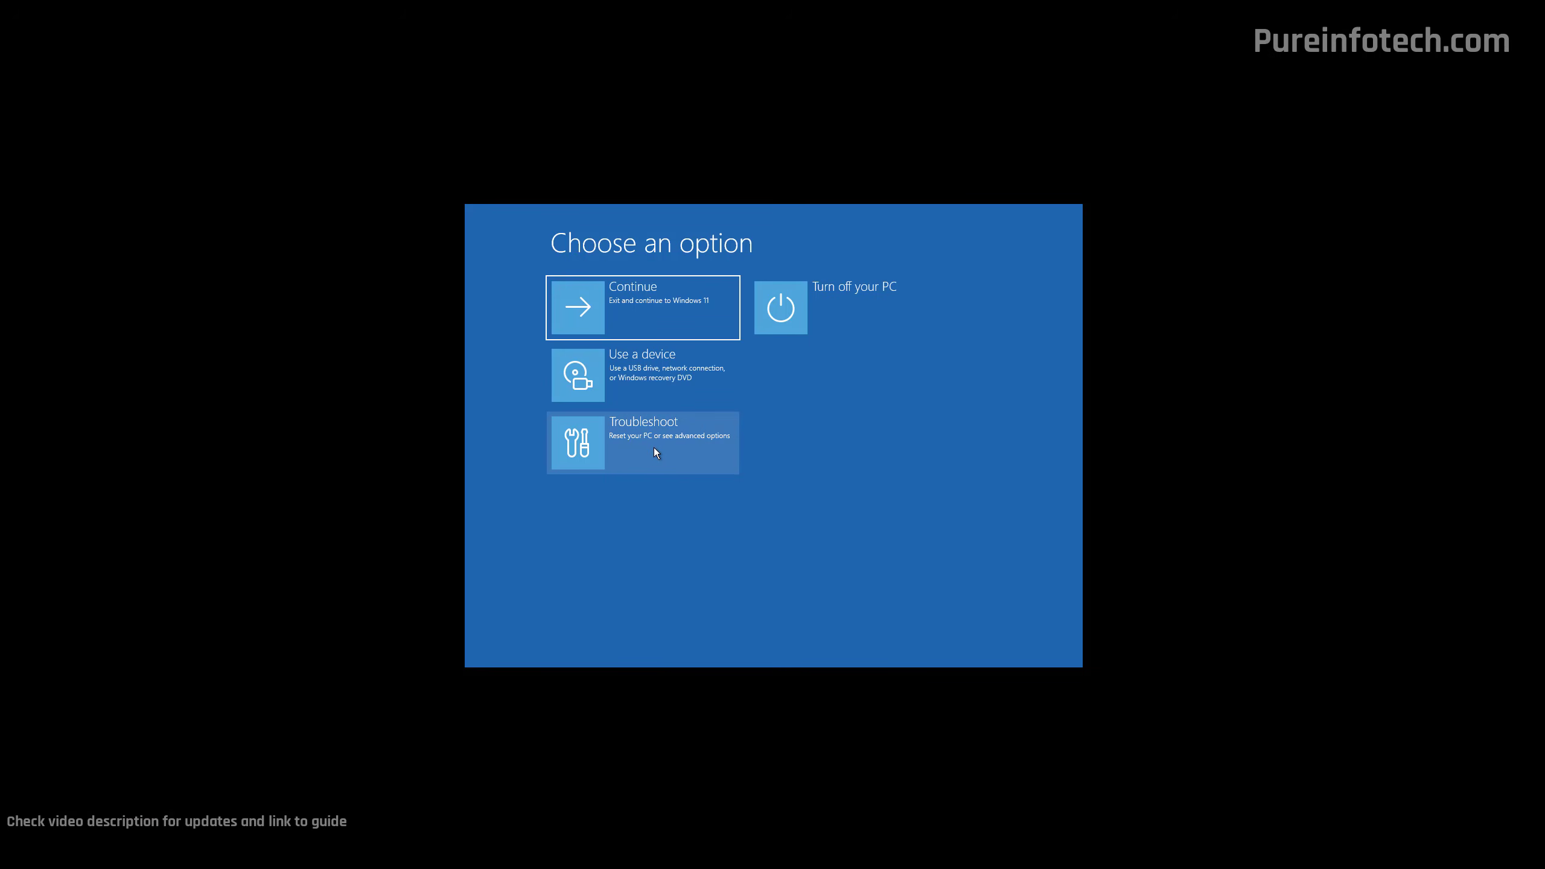
Restart through Startup Settings in the advanced troubleshooting options and choose Enable Safe Mode.
left_click(654, 446)
left_click(659, 377)
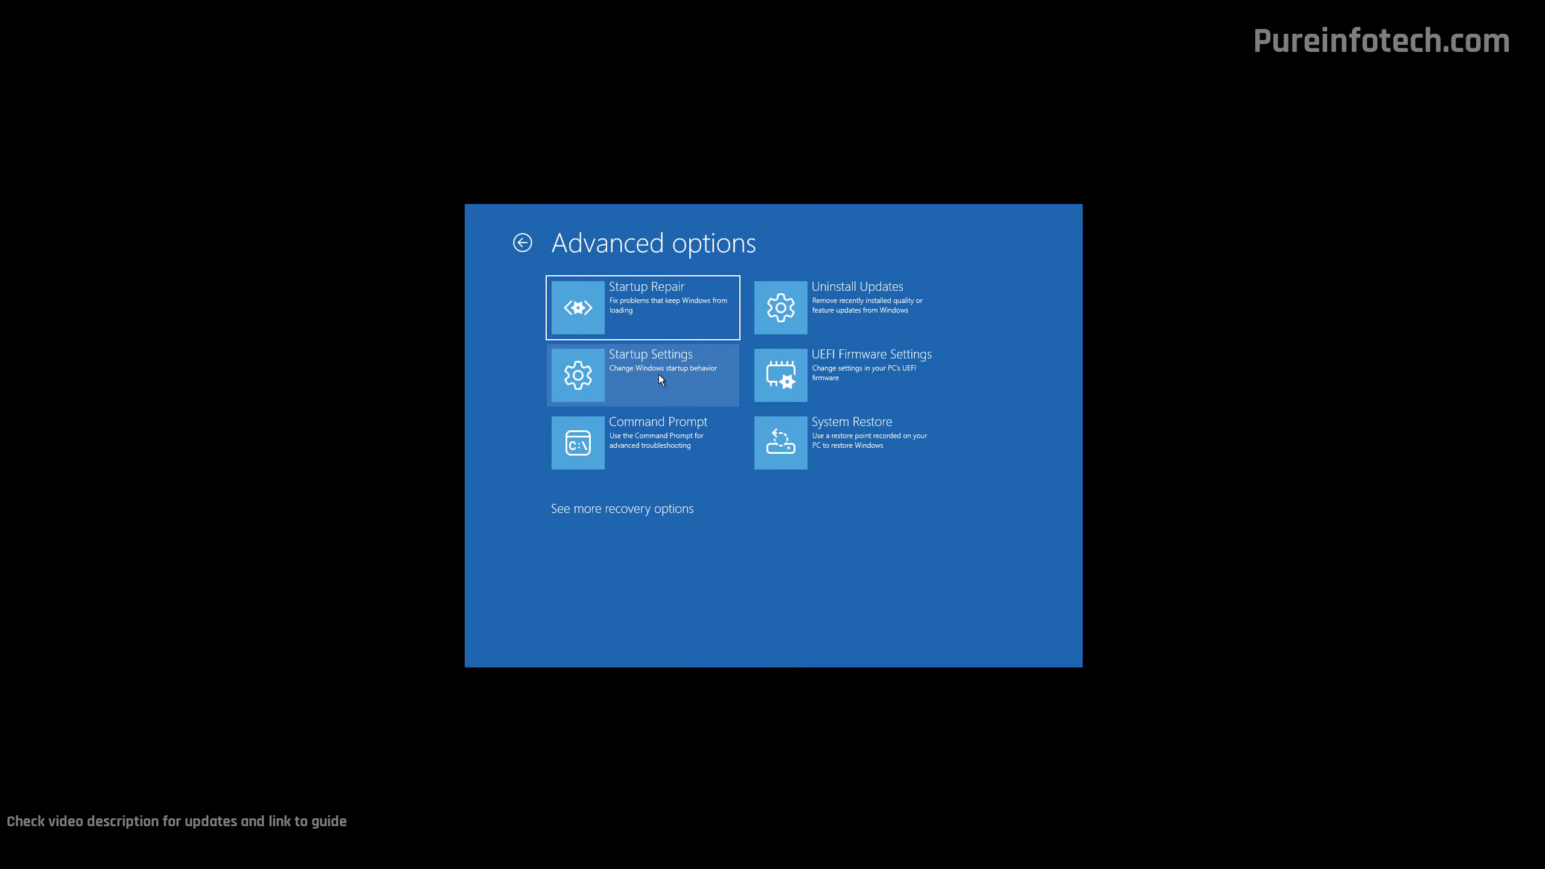
left_click(660, 374)
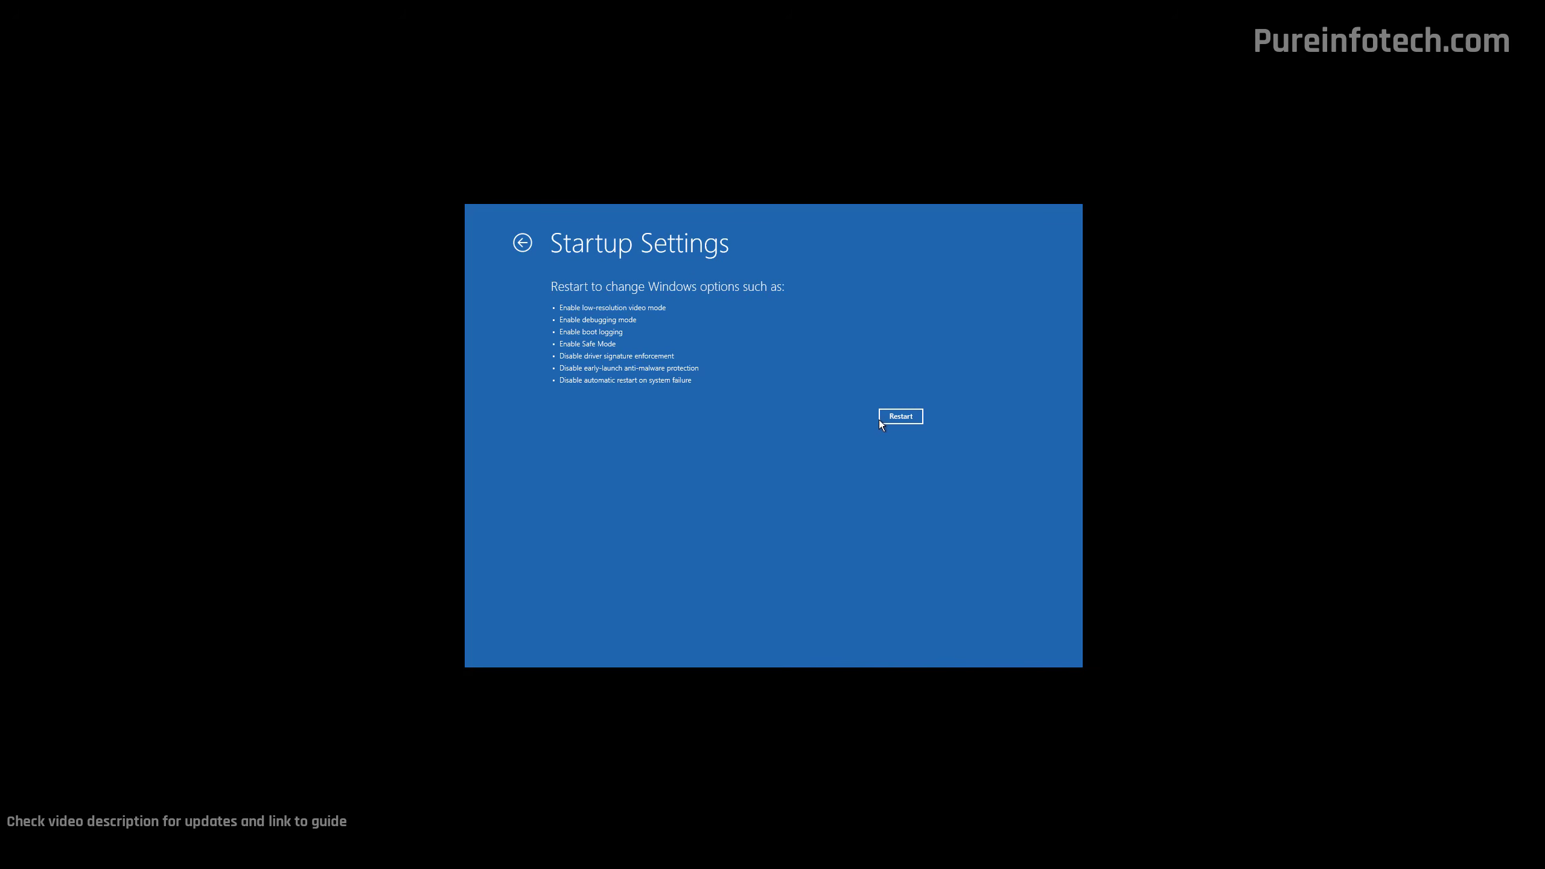
left_click(896, 416)
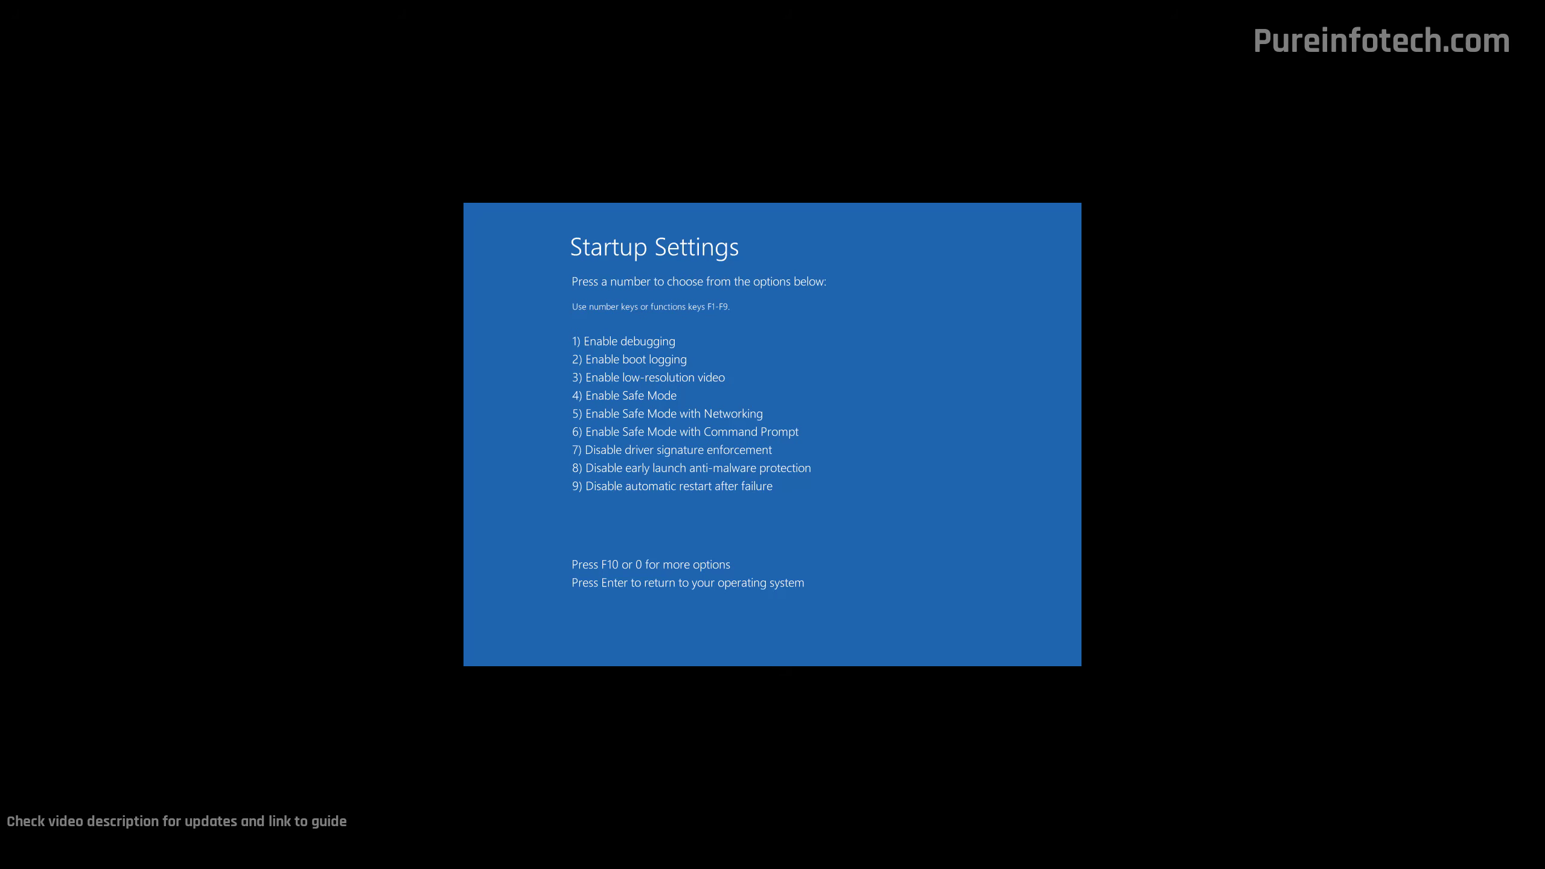
key("4")
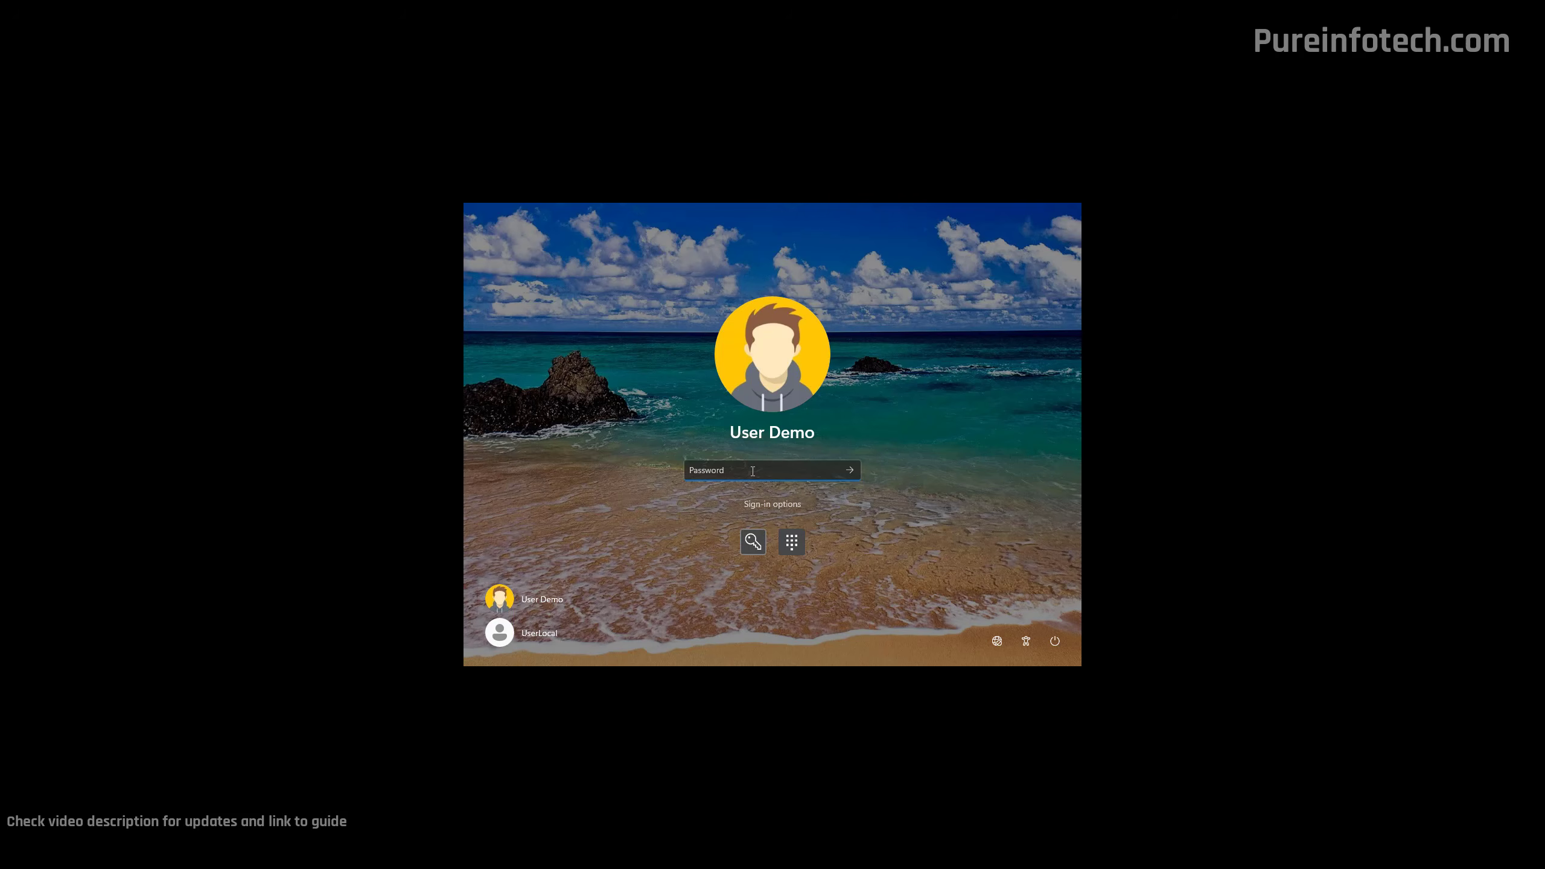
Sign in to Windows by entering the account password.
type("password")
key("Return")
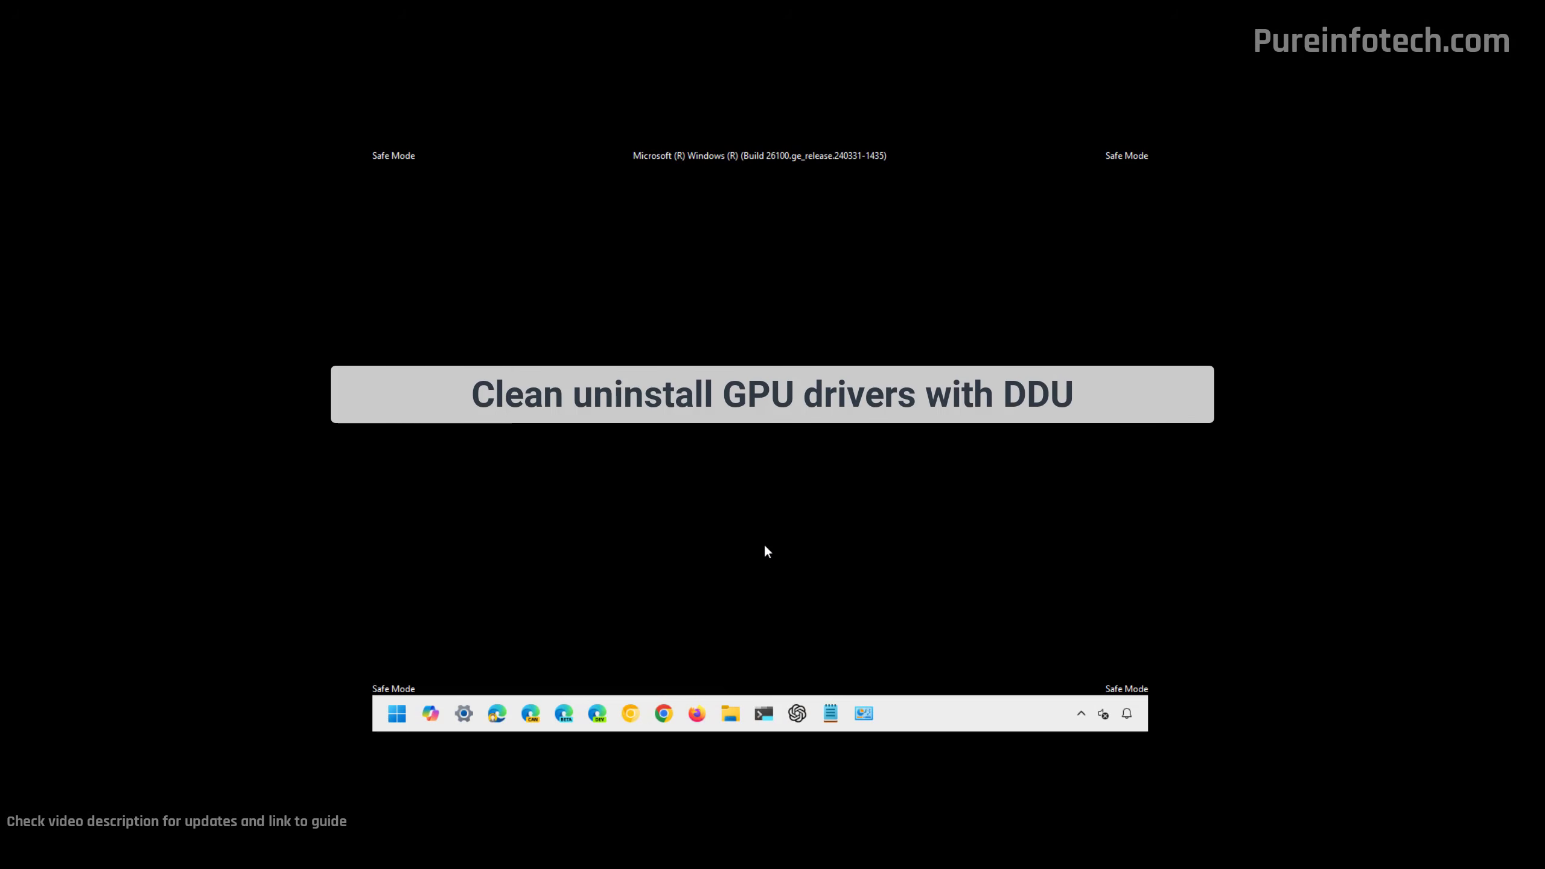
Open the DDU v18.0.8.9 folder inside Downloads > [Guru3D.com]-DDU in a maximized File Explorer window.
left_click(732, 715)
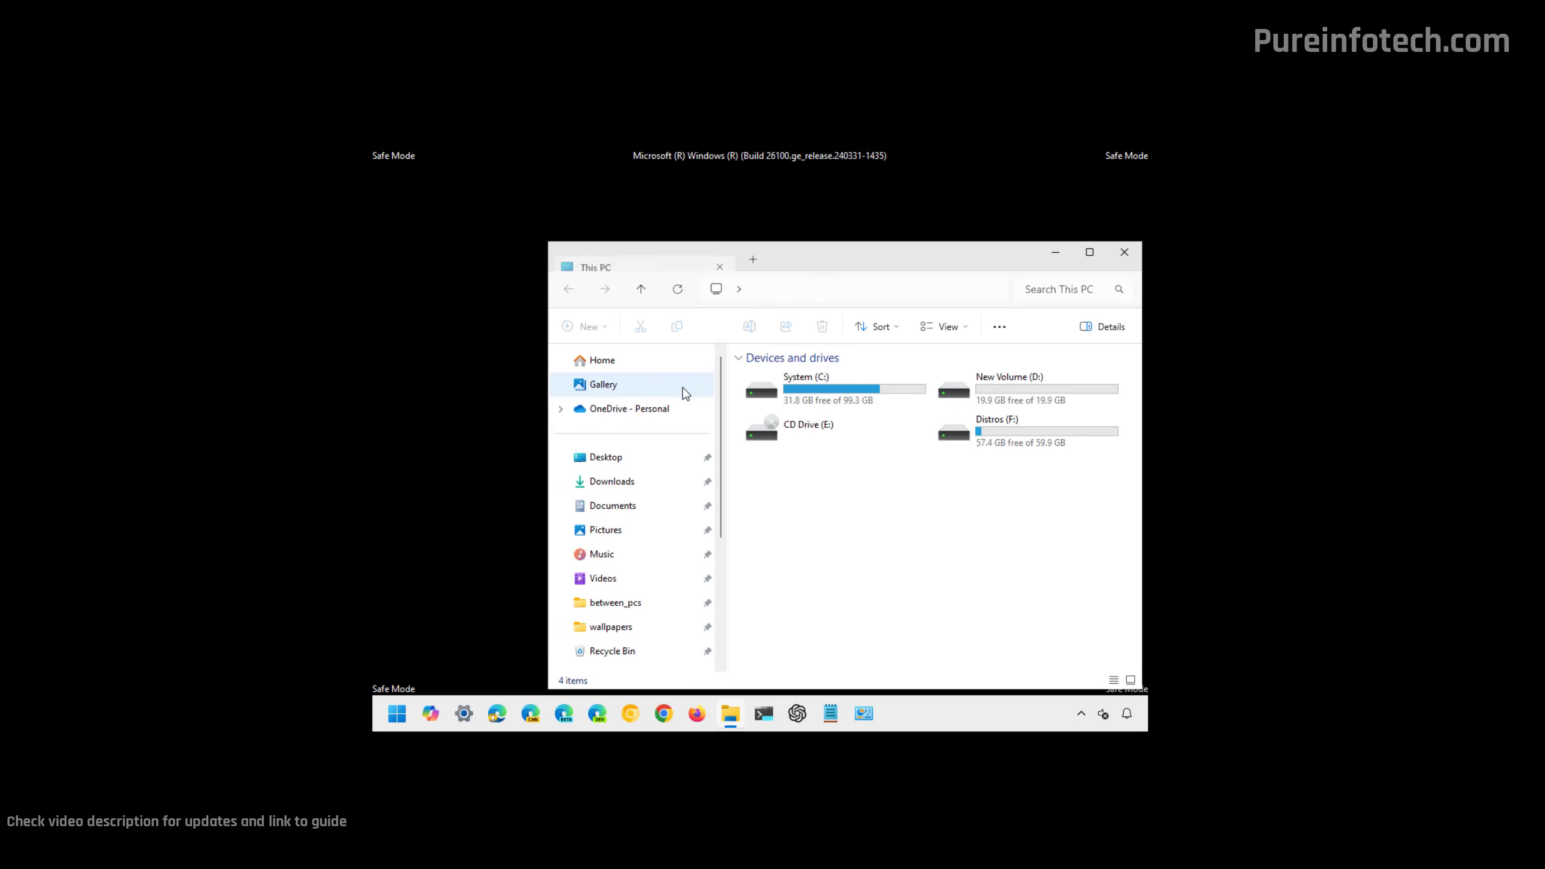
double_click(827, 265)
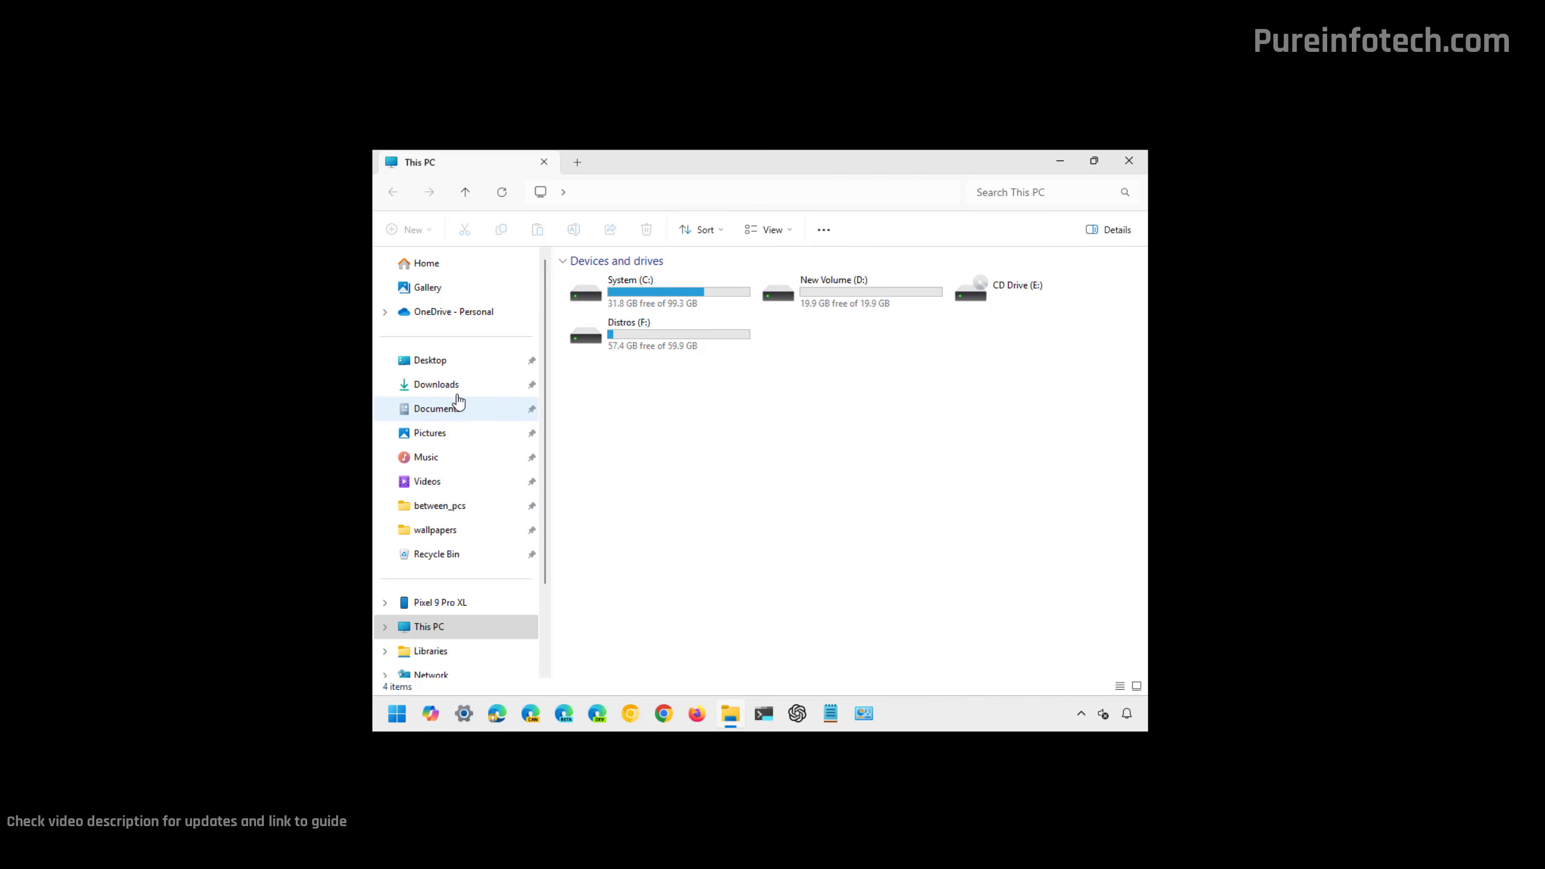
left_click(533, 382)
double_click(698, 329)
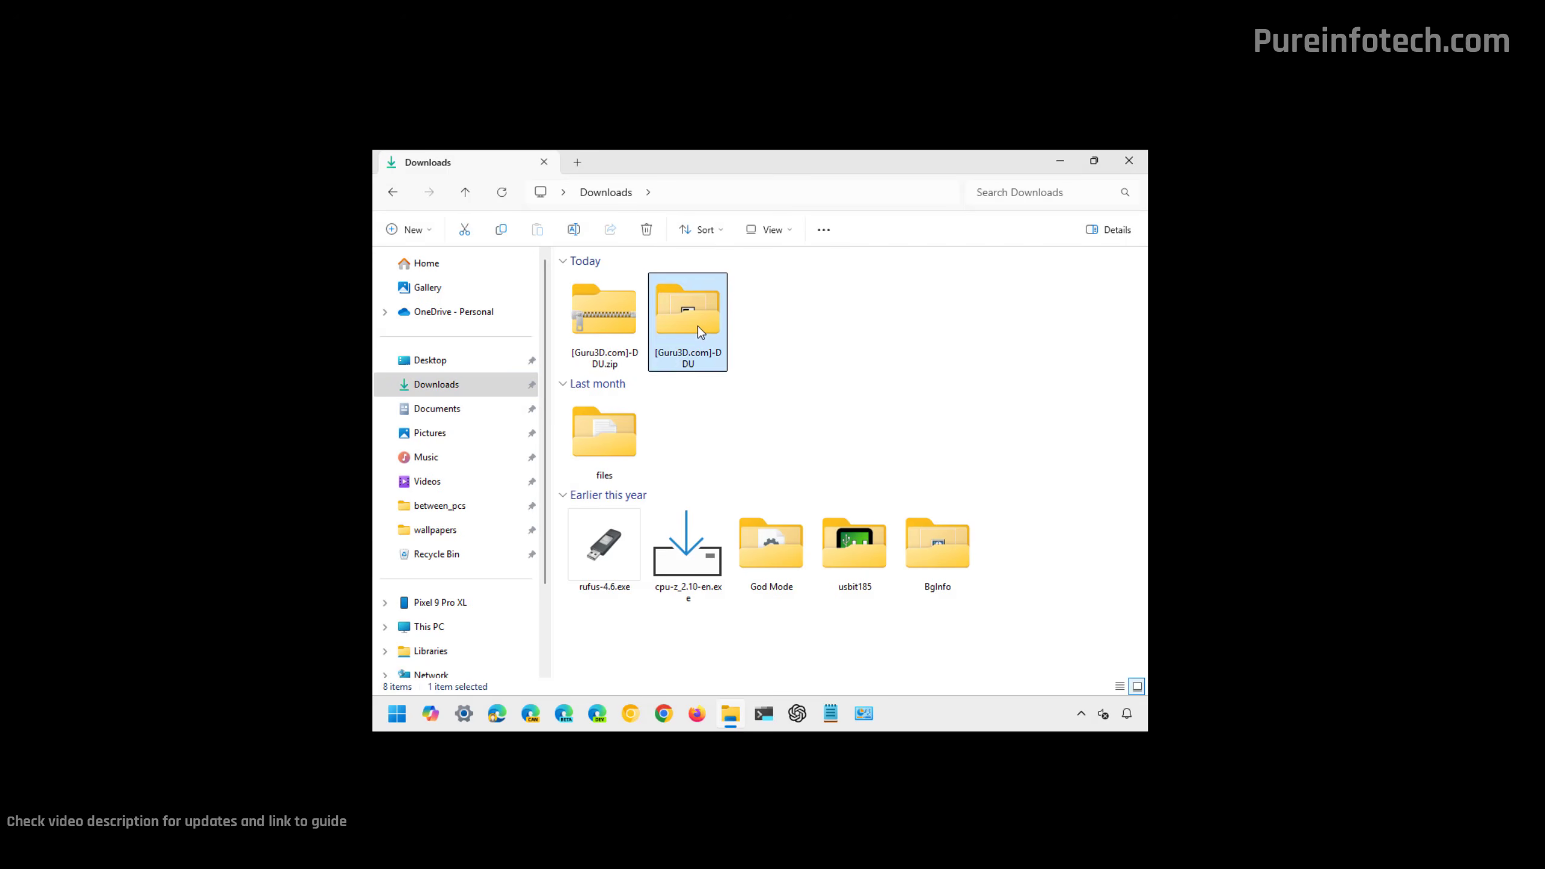
left_click(631, 365)
double_click(631, 365)
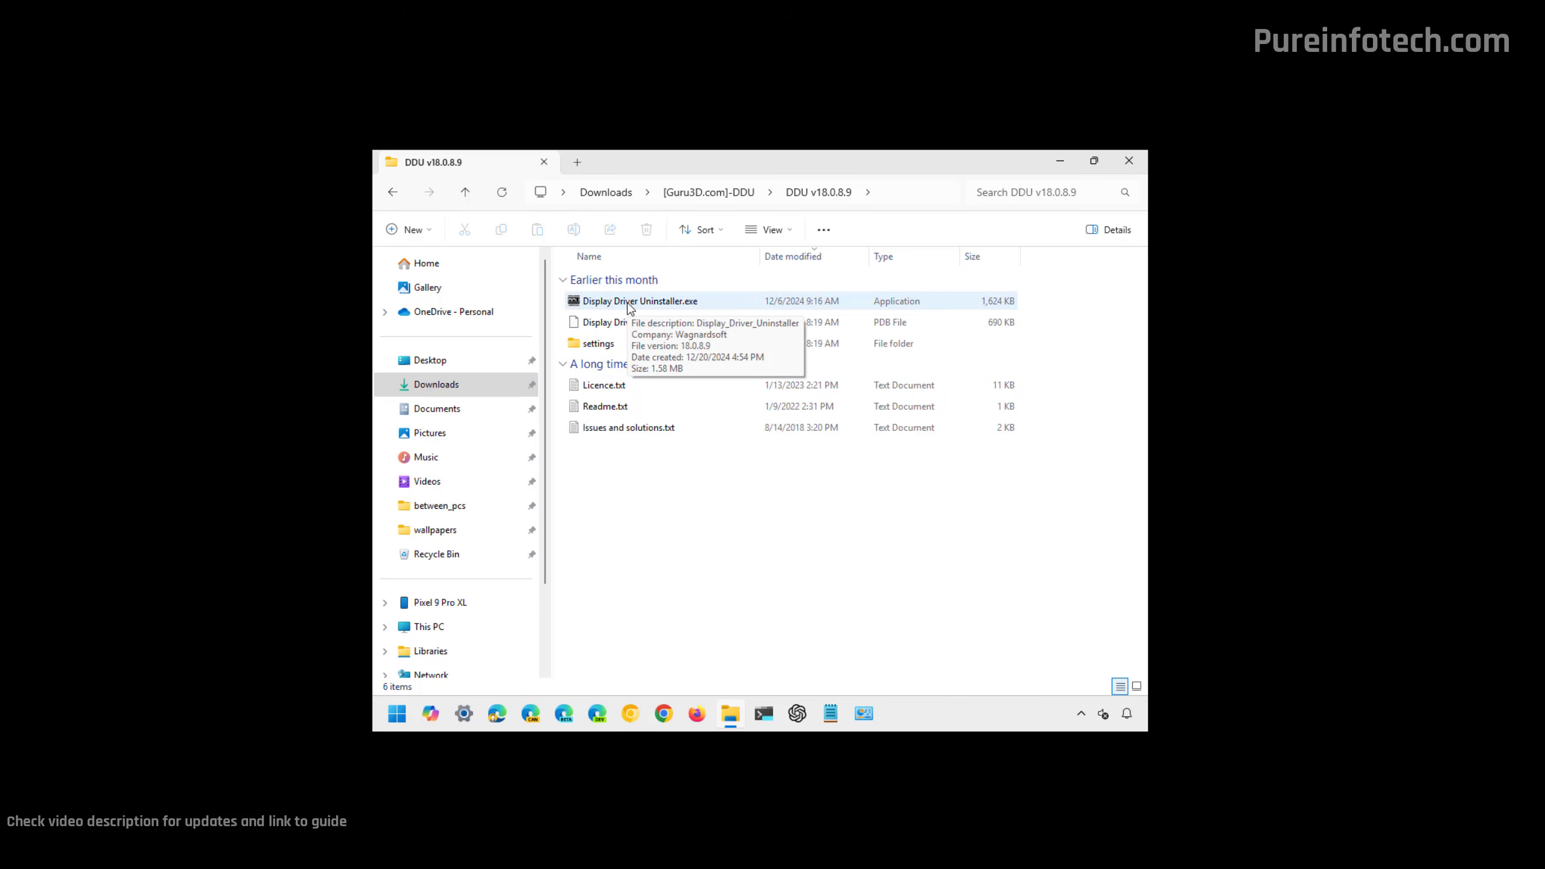
Run Display Driver Uninstaller.exe as administrator.
right_click(629, 304)
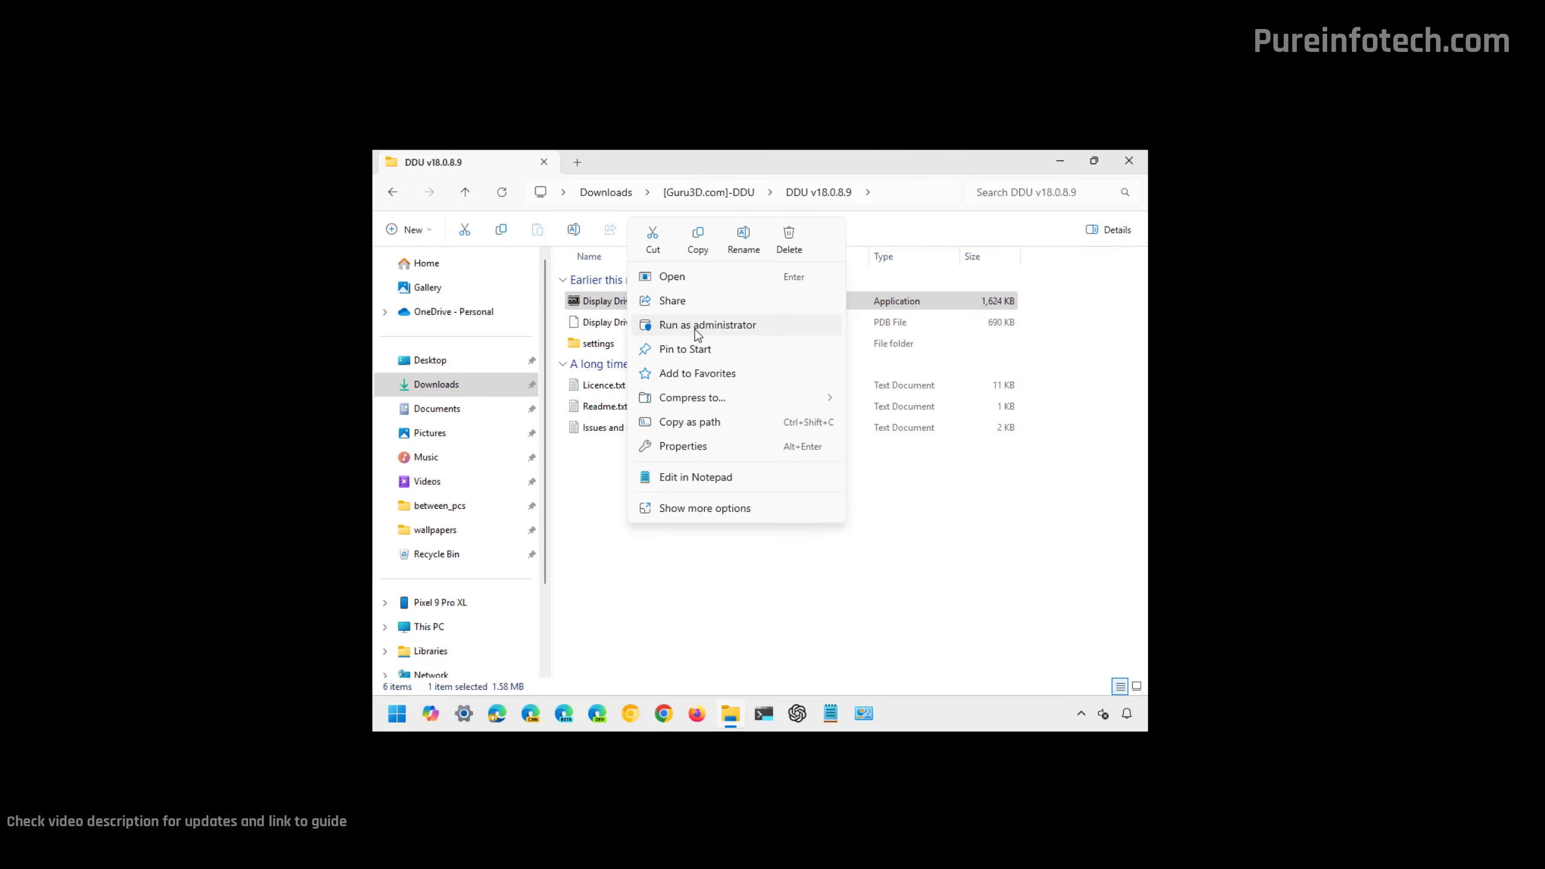
left_click(707, 324)
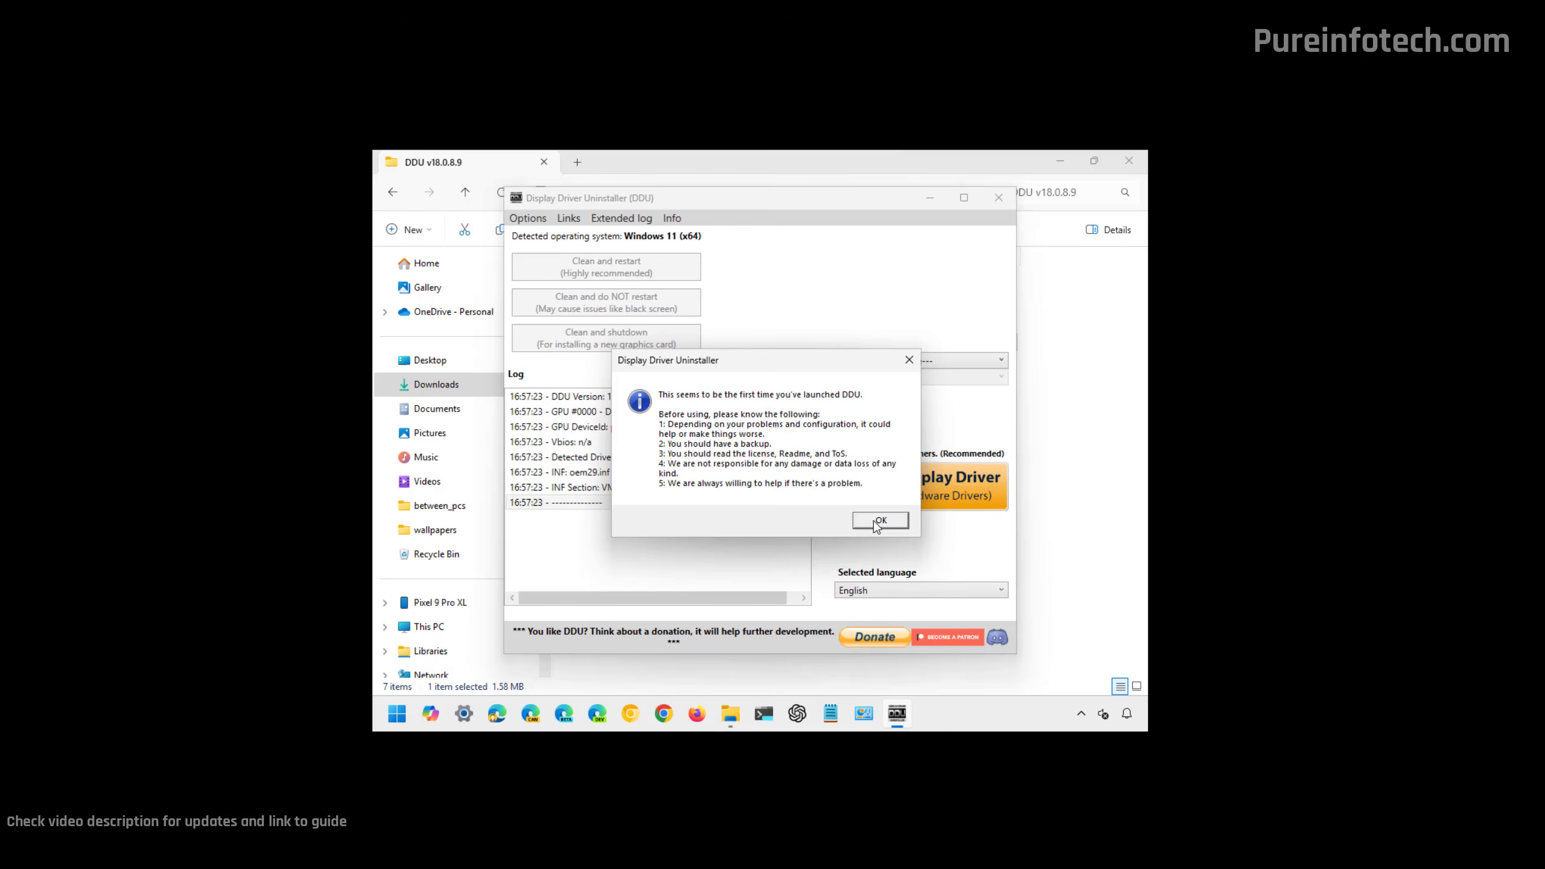
left_click(874, 521)
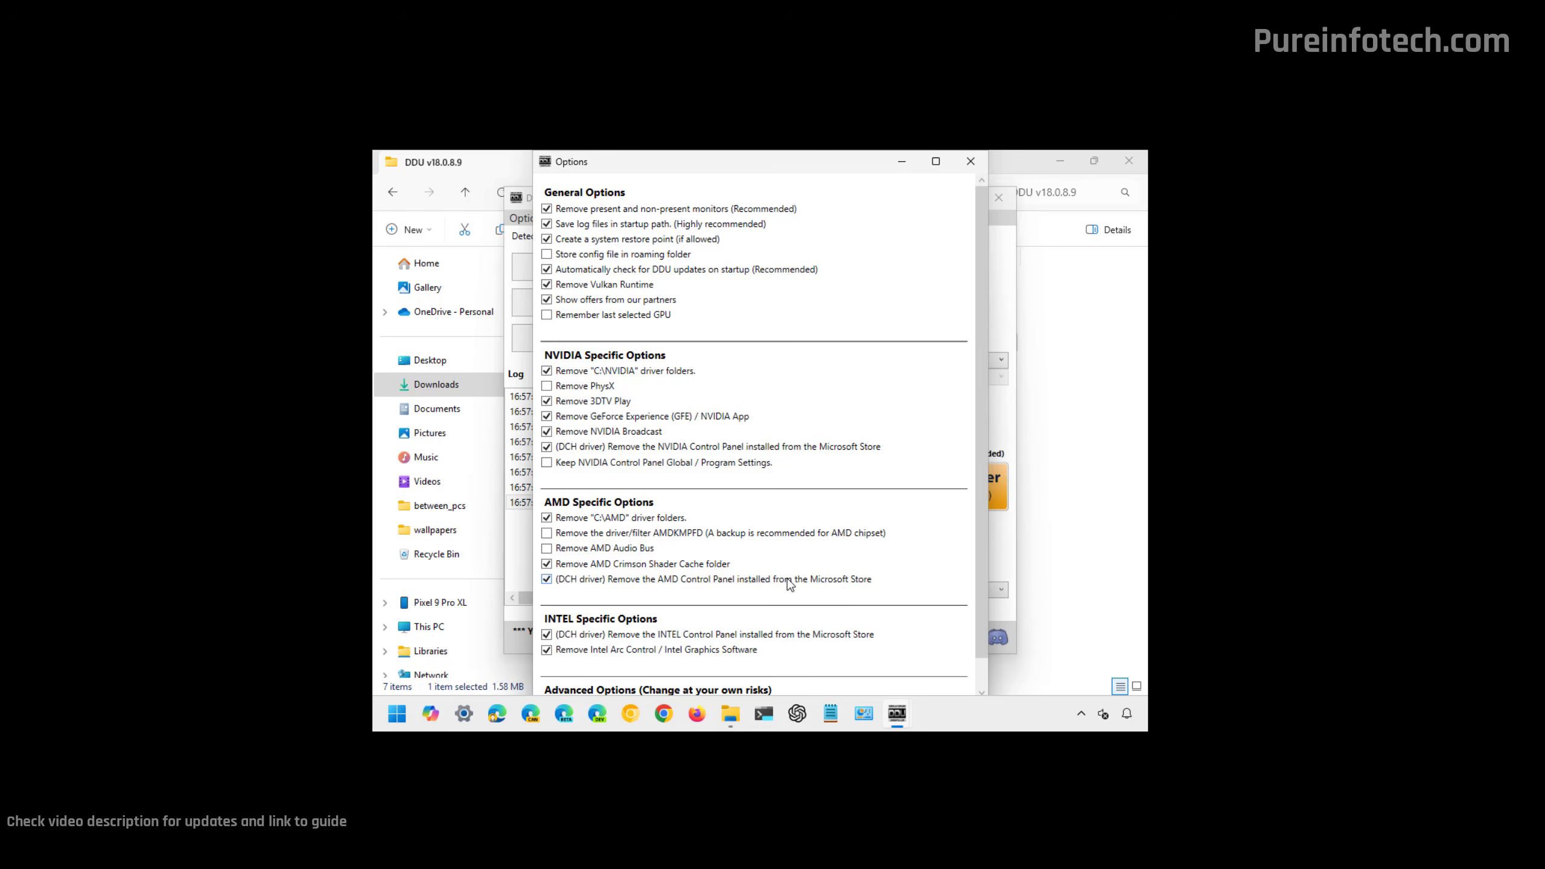
Turn off the enabled Intel and AMD removal options: Intel Arc Control, both vendors' control panels, the Crimson Shader Cache and C:\AMD driver folders.
scroll(790, 588, "down", 1)
left_click(547, 620)
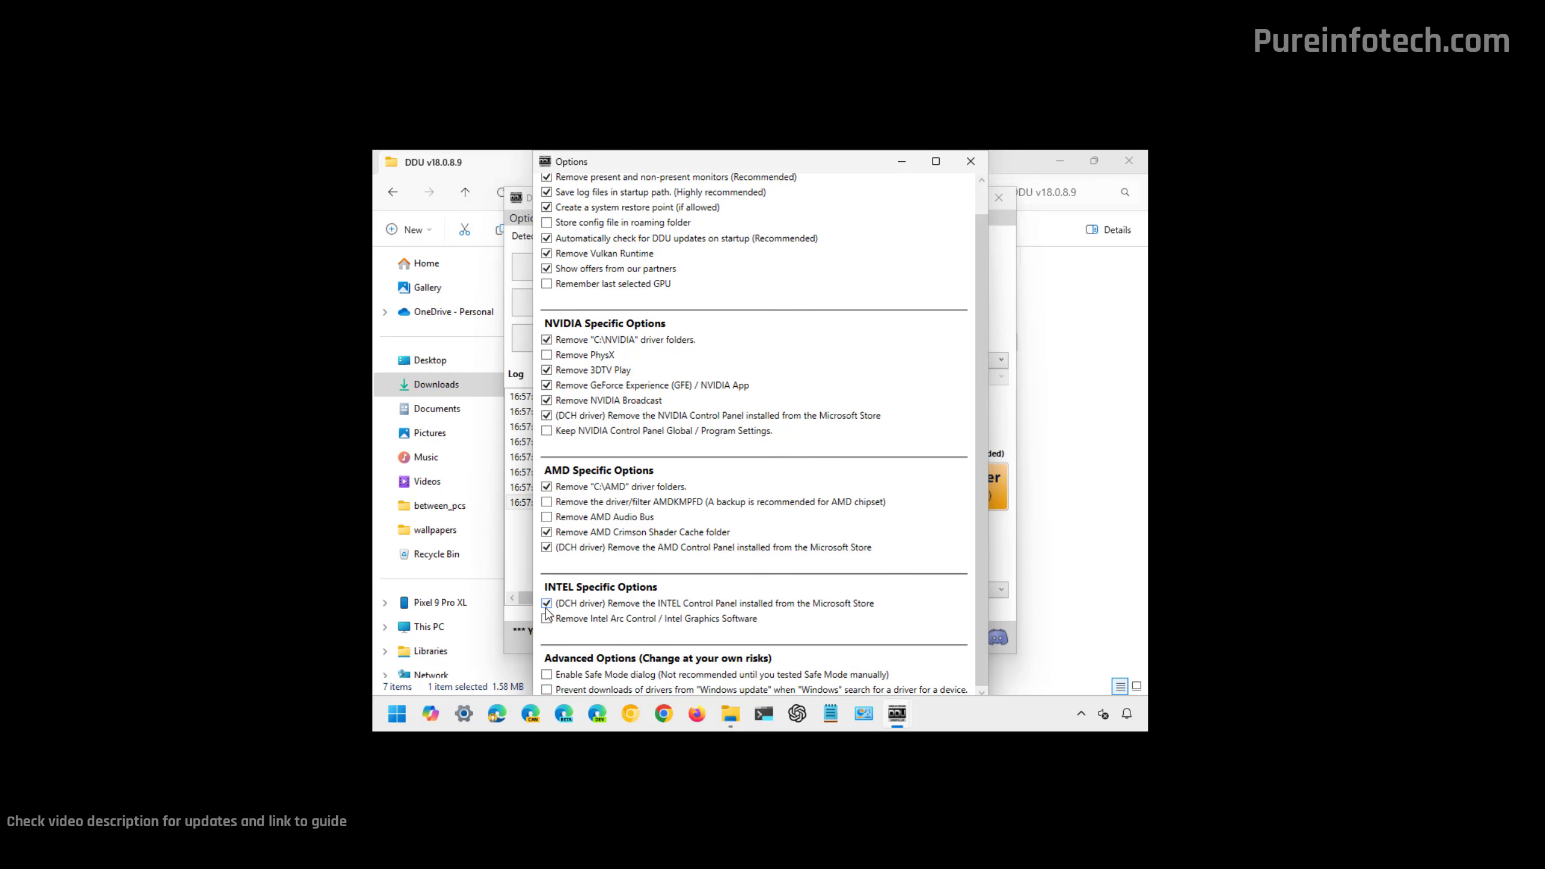
left_click(547, 603)
left_click(547, 547)
left_click(547, 532)
left_click(547, 487)
Enable Remove PhysX in the NVIDIA specific options and close the DDU options window.
scroll(646, 545, "up", 1)
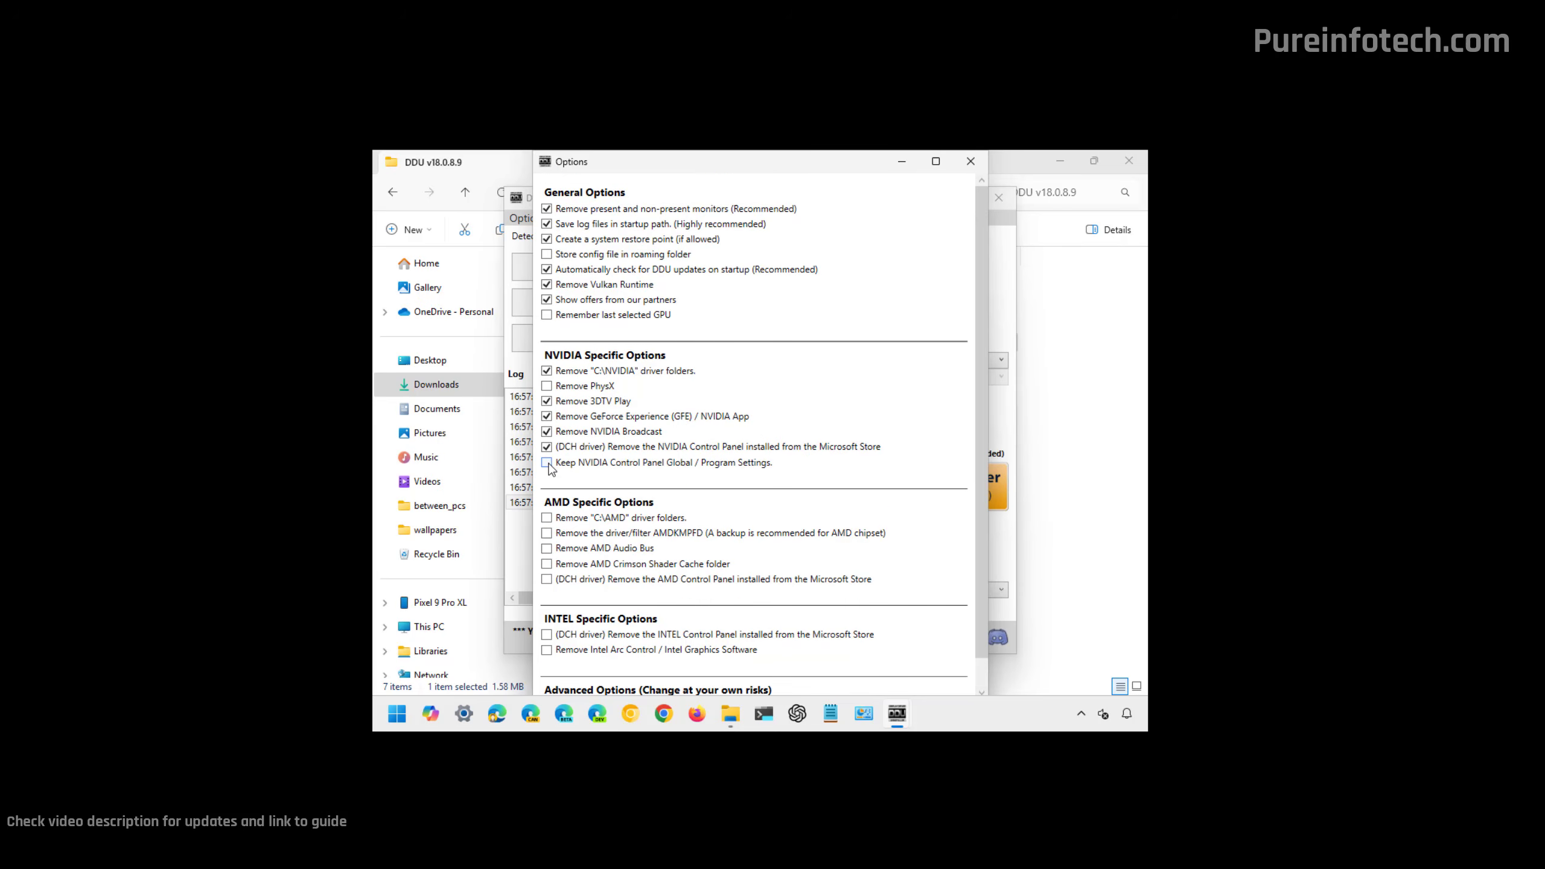
left_click(548, 387)
scroll(670, 319, "down", 1)
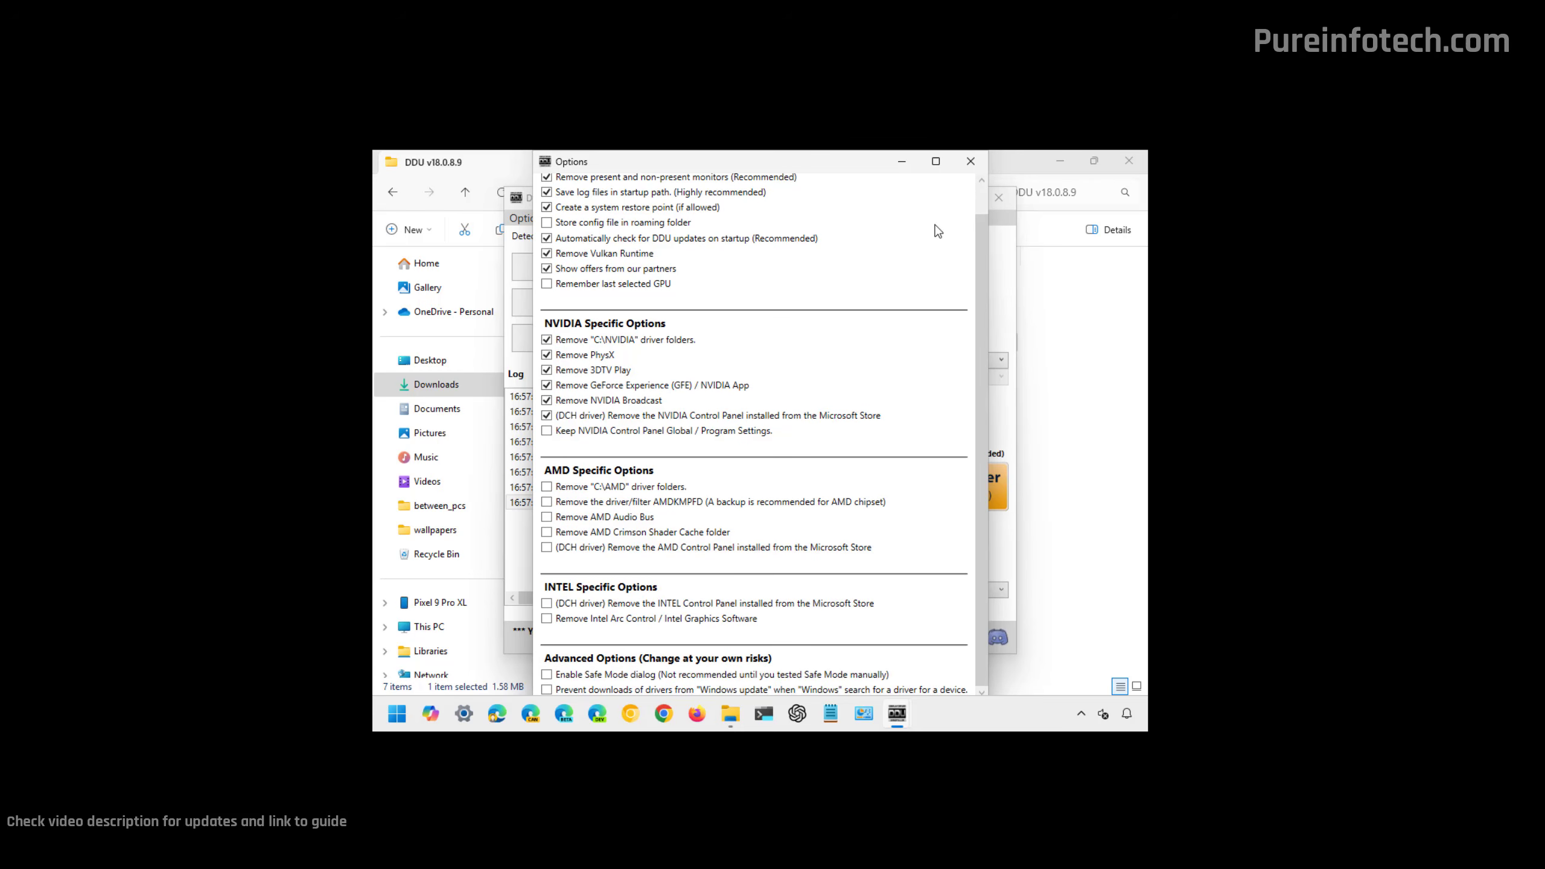
left_click(970, 161)
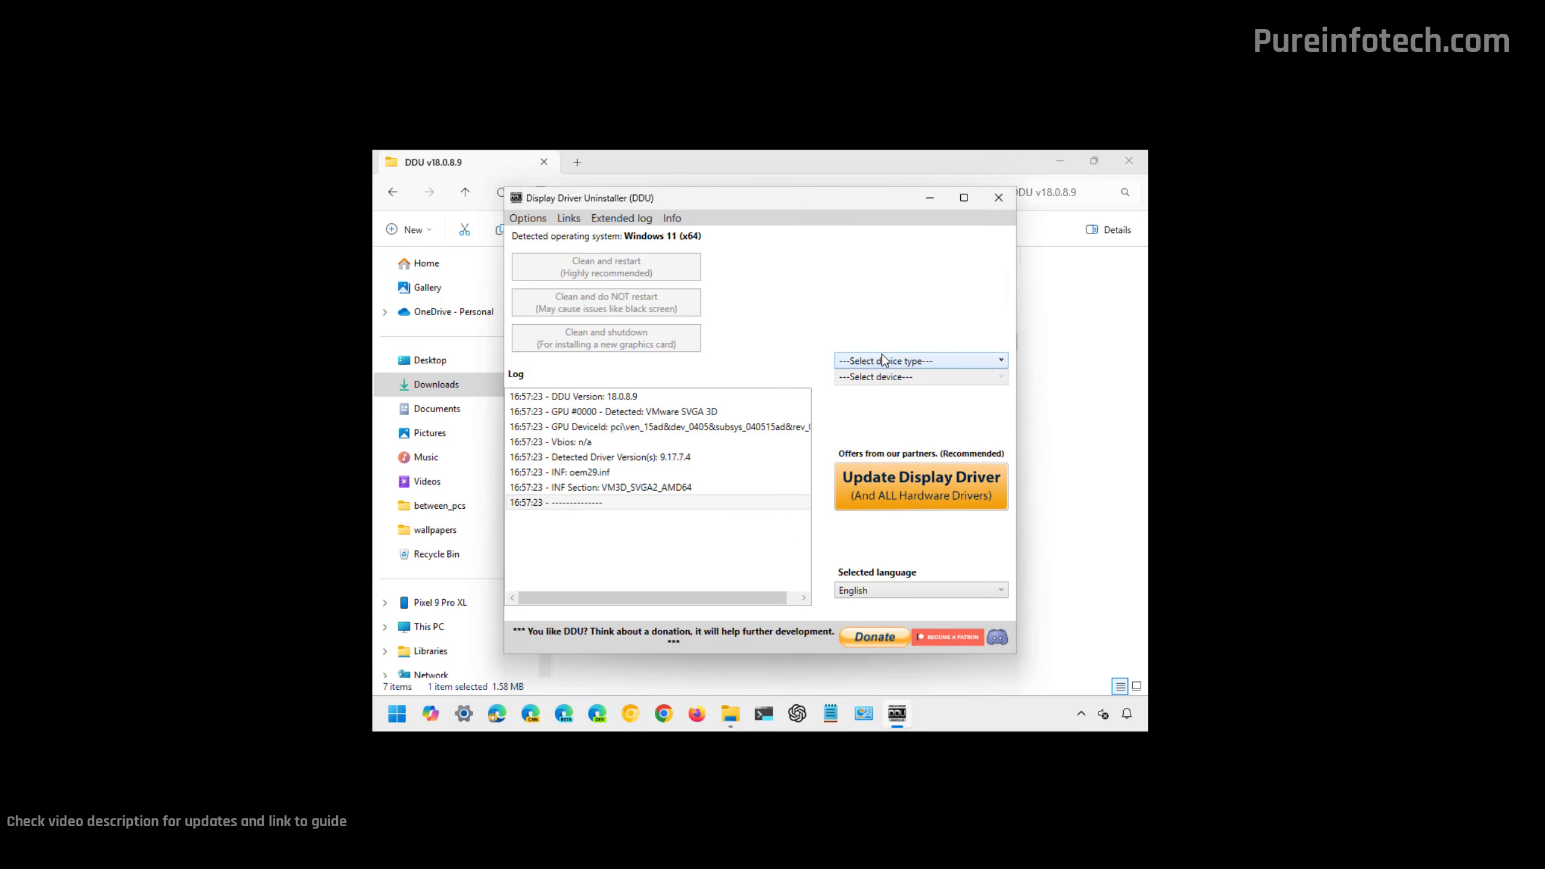
Select GPU as the device type and NVIDIA as the device, and run Clean and shutdown.
left_click(883, 360)
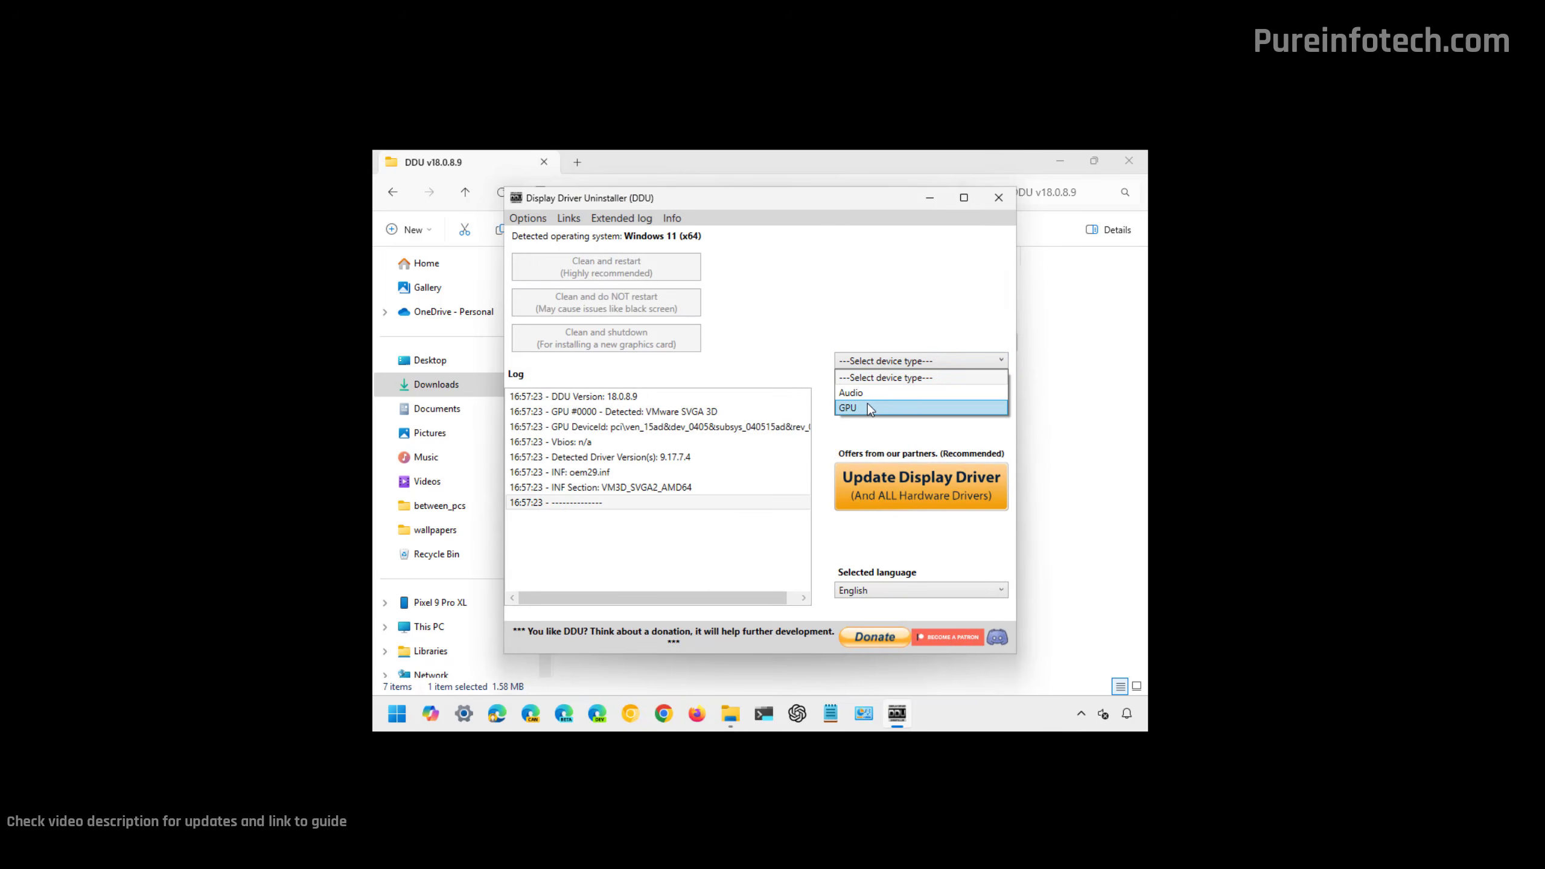
left_click(866, 406)
left_click(883, 377)
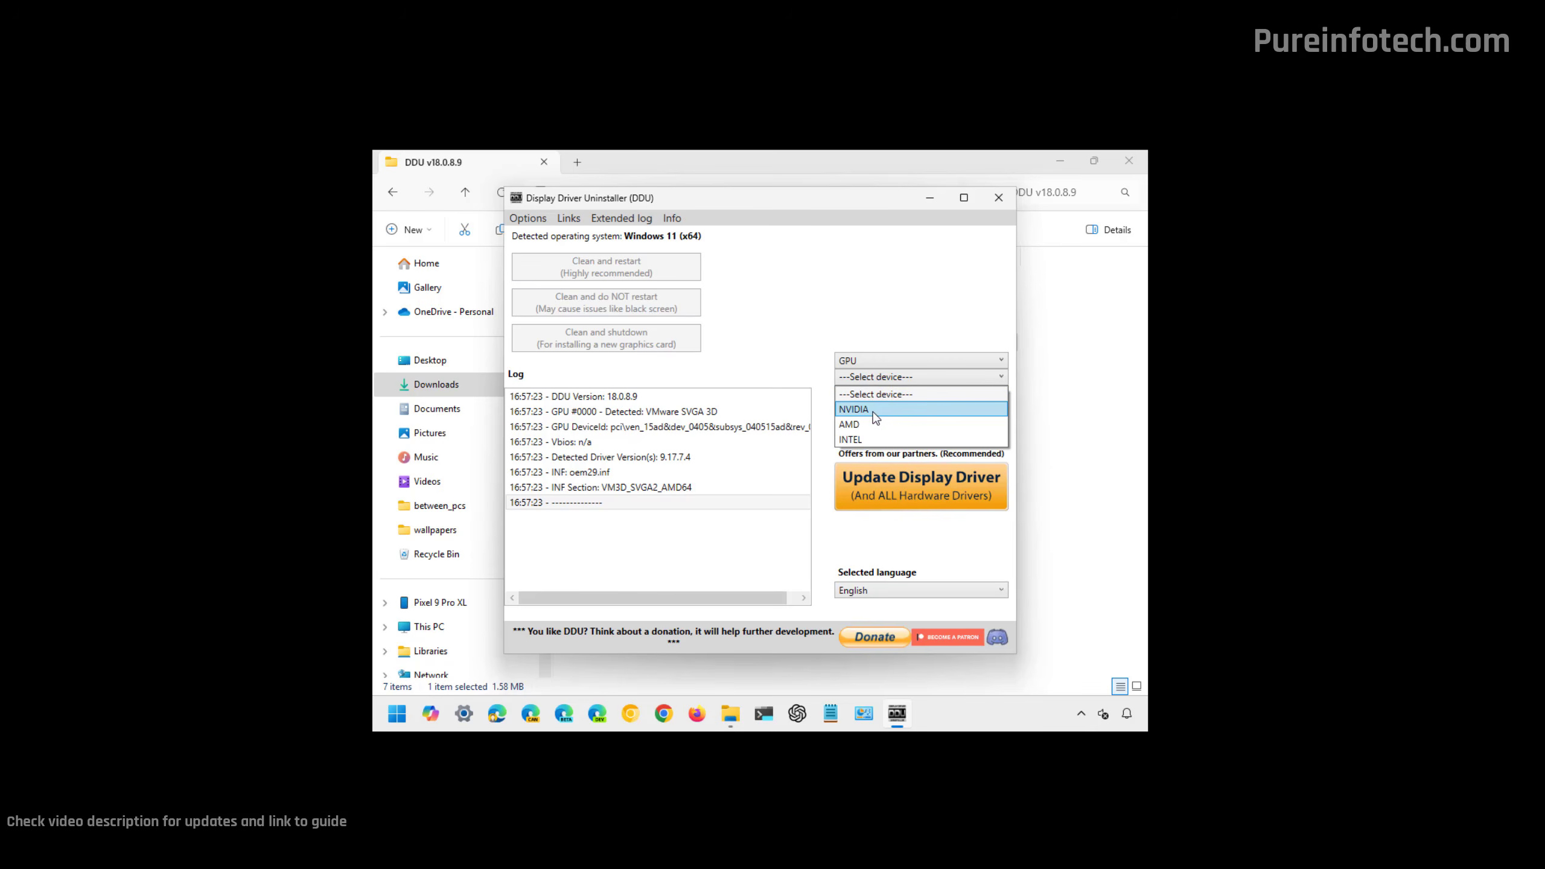
left_click(875, 412)
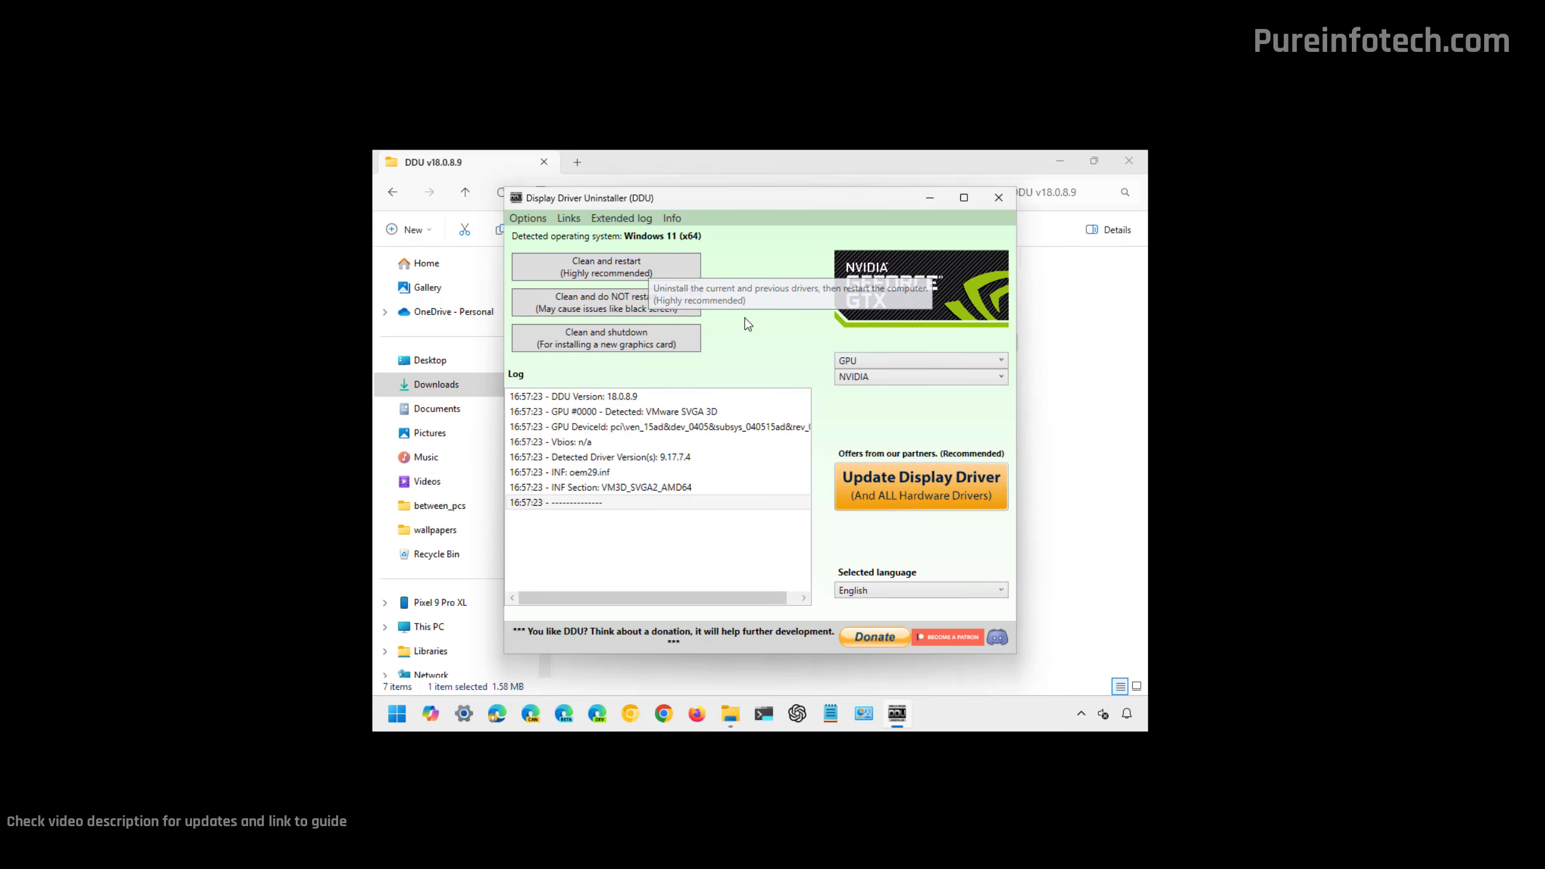
left_click(599, 338)
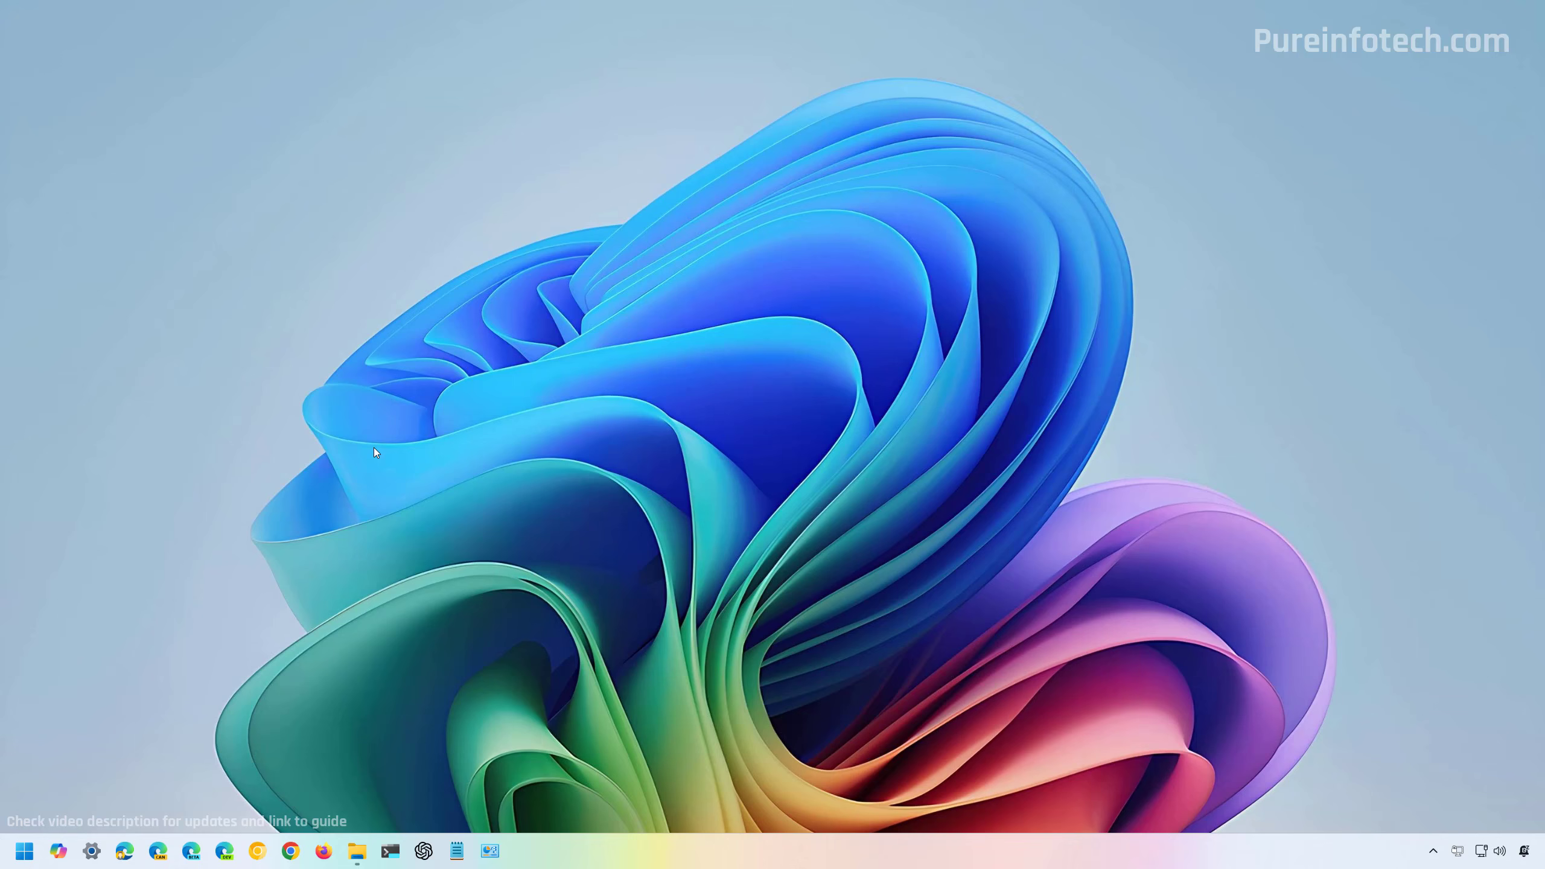
View the Windows Update page in the Settings app and close Settings.
left_click(91, 850)
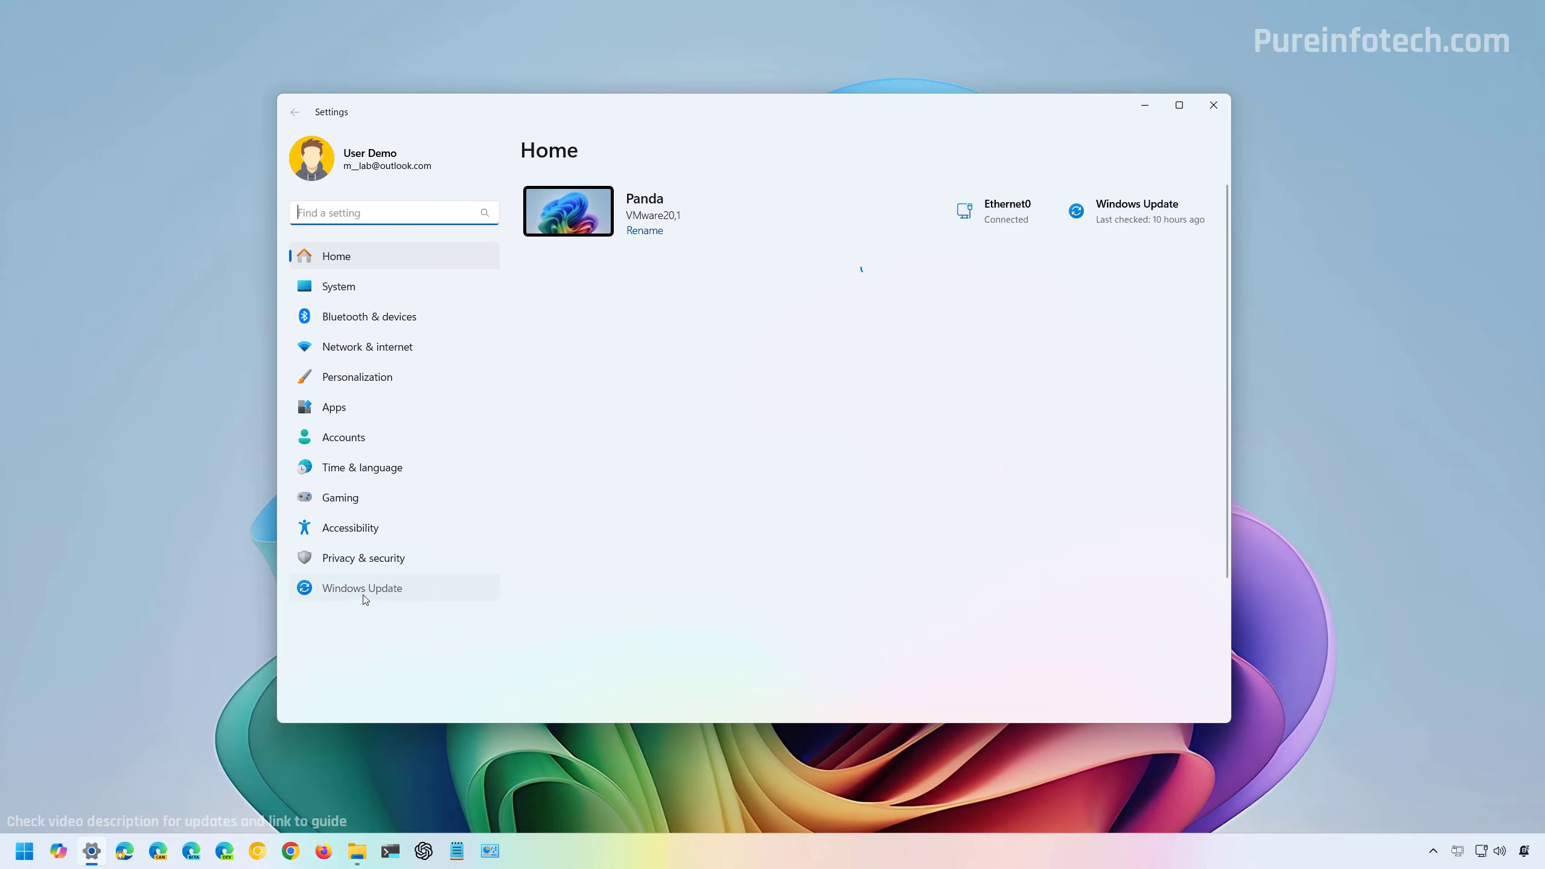
left_click(363, 589)
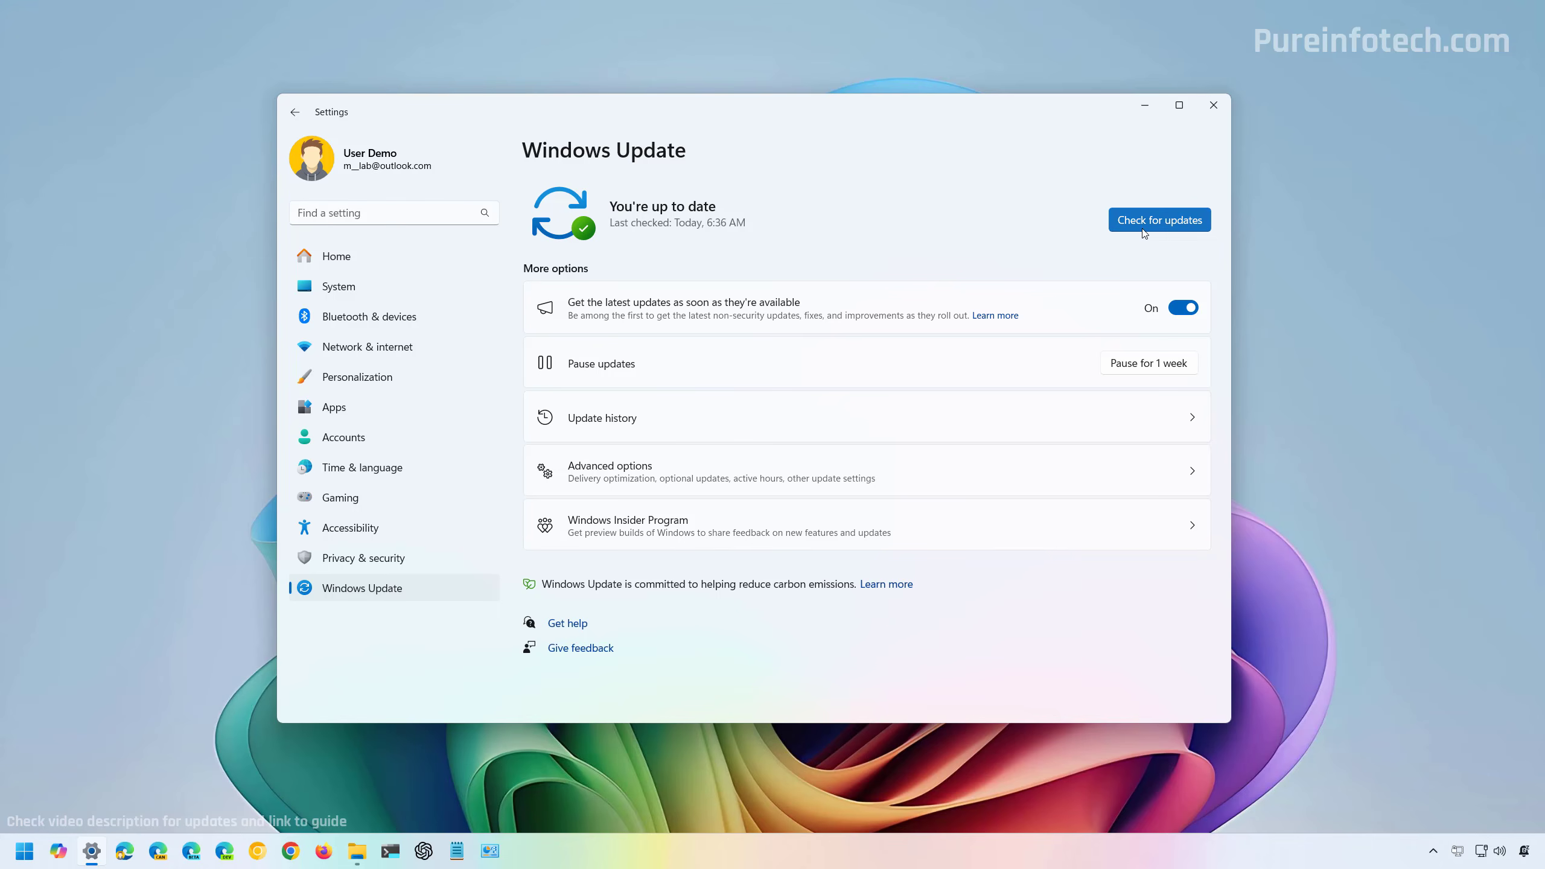
left_click(1221, 113)
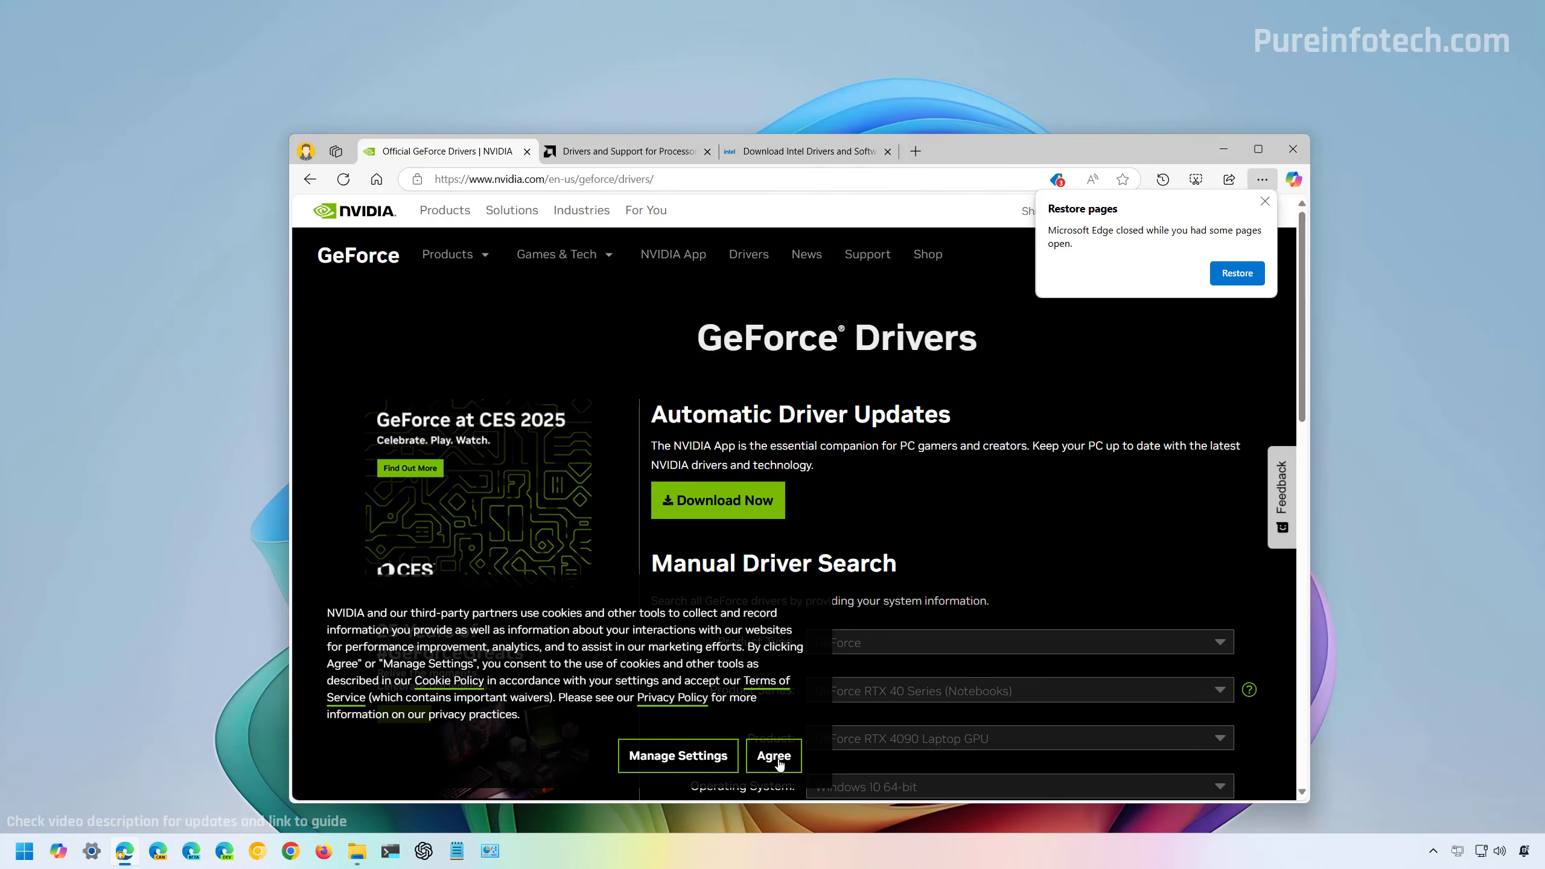
In Microsoft Edge, accept the cookies on NVIDIA's GeForce Drivers page and view the AMD and Intel driver download pages.
left_click(780, 762)
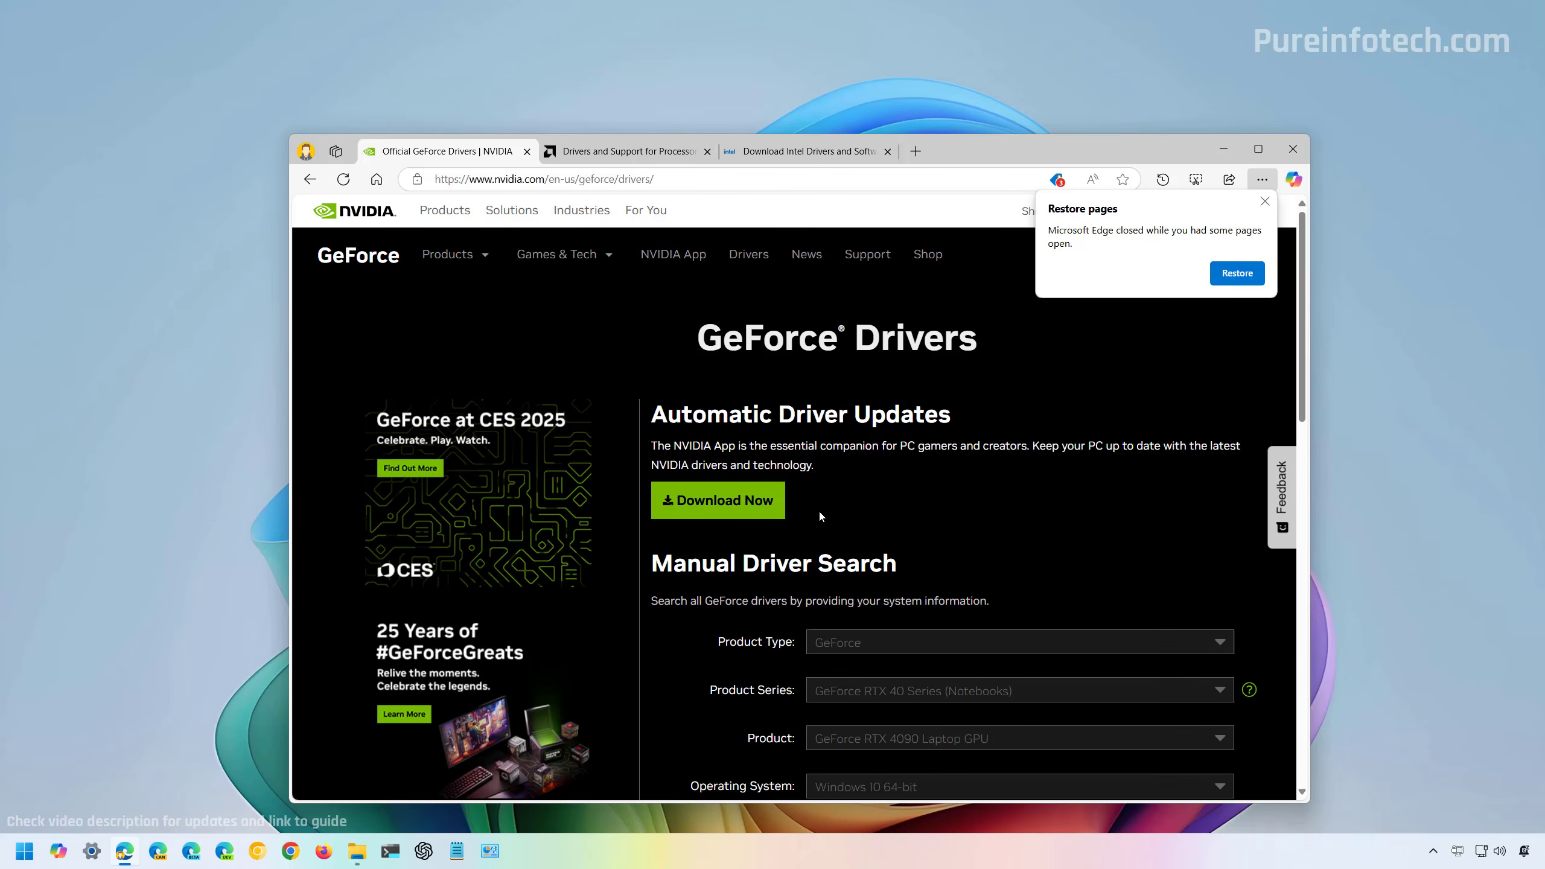
key("ctrl+Tab")
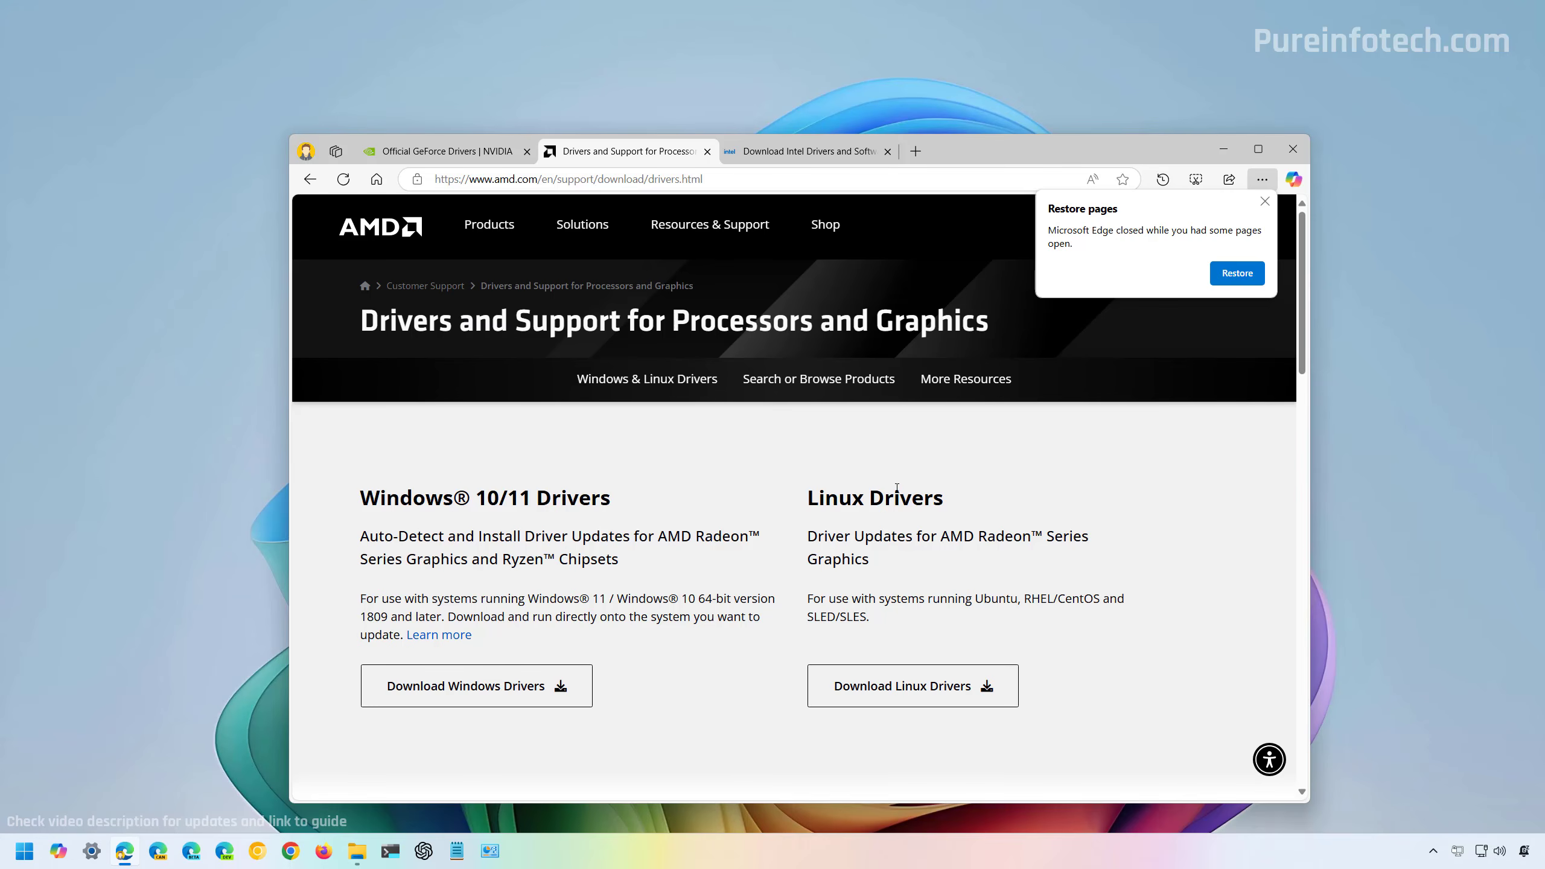
key("ctrl+Tab")
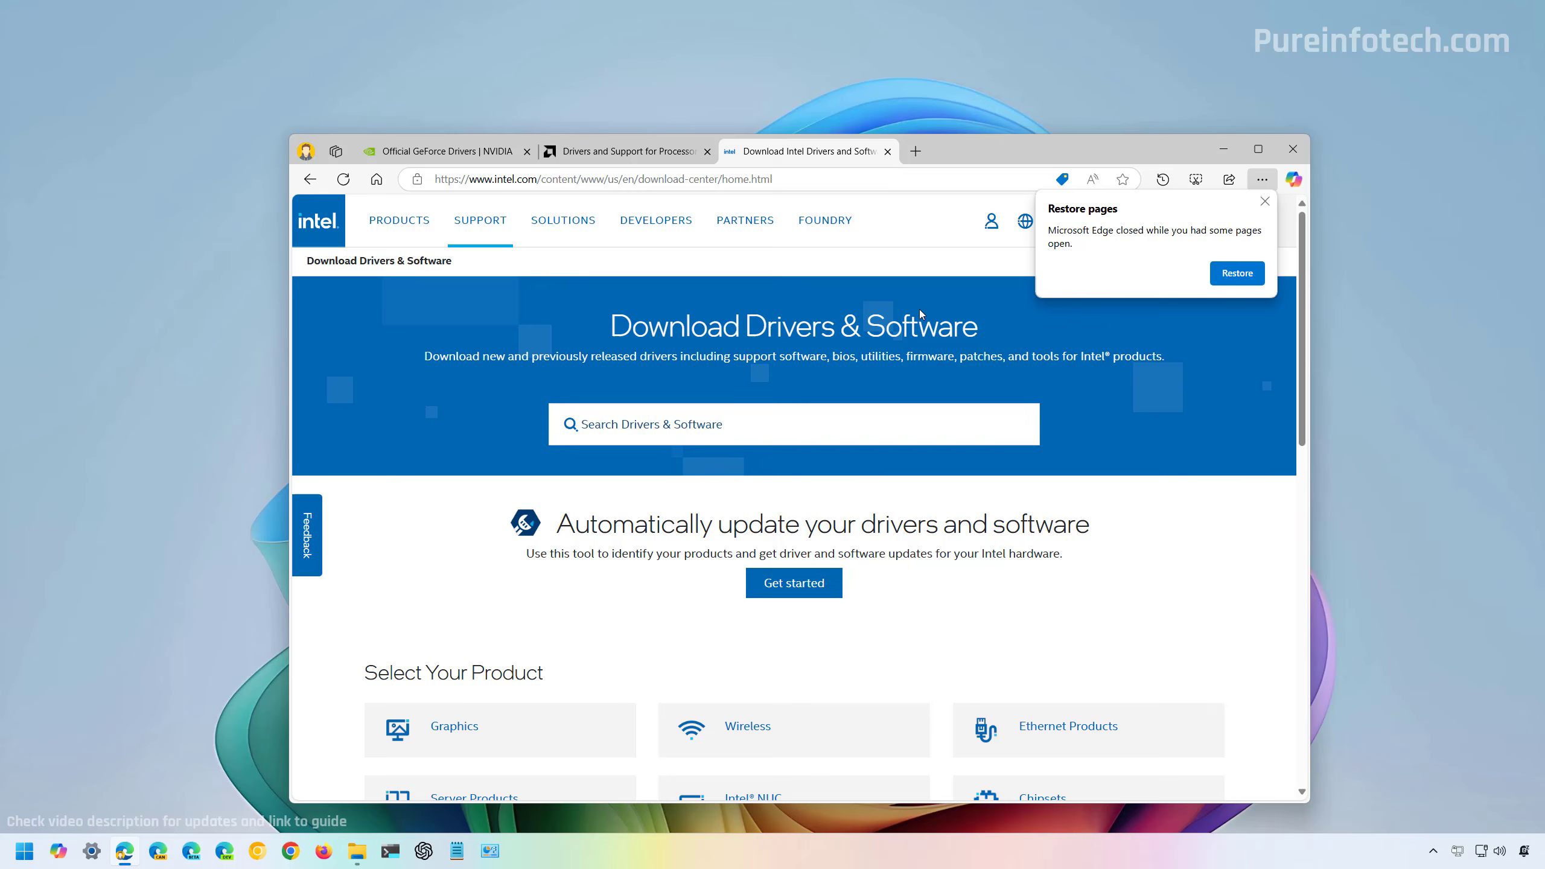
Open the Graphics product category on Intel's driver download page and return to NVIDIA's GeForce Drivers page.
left_click(1264, 201)
scroll(1188, 404, "down", 3)
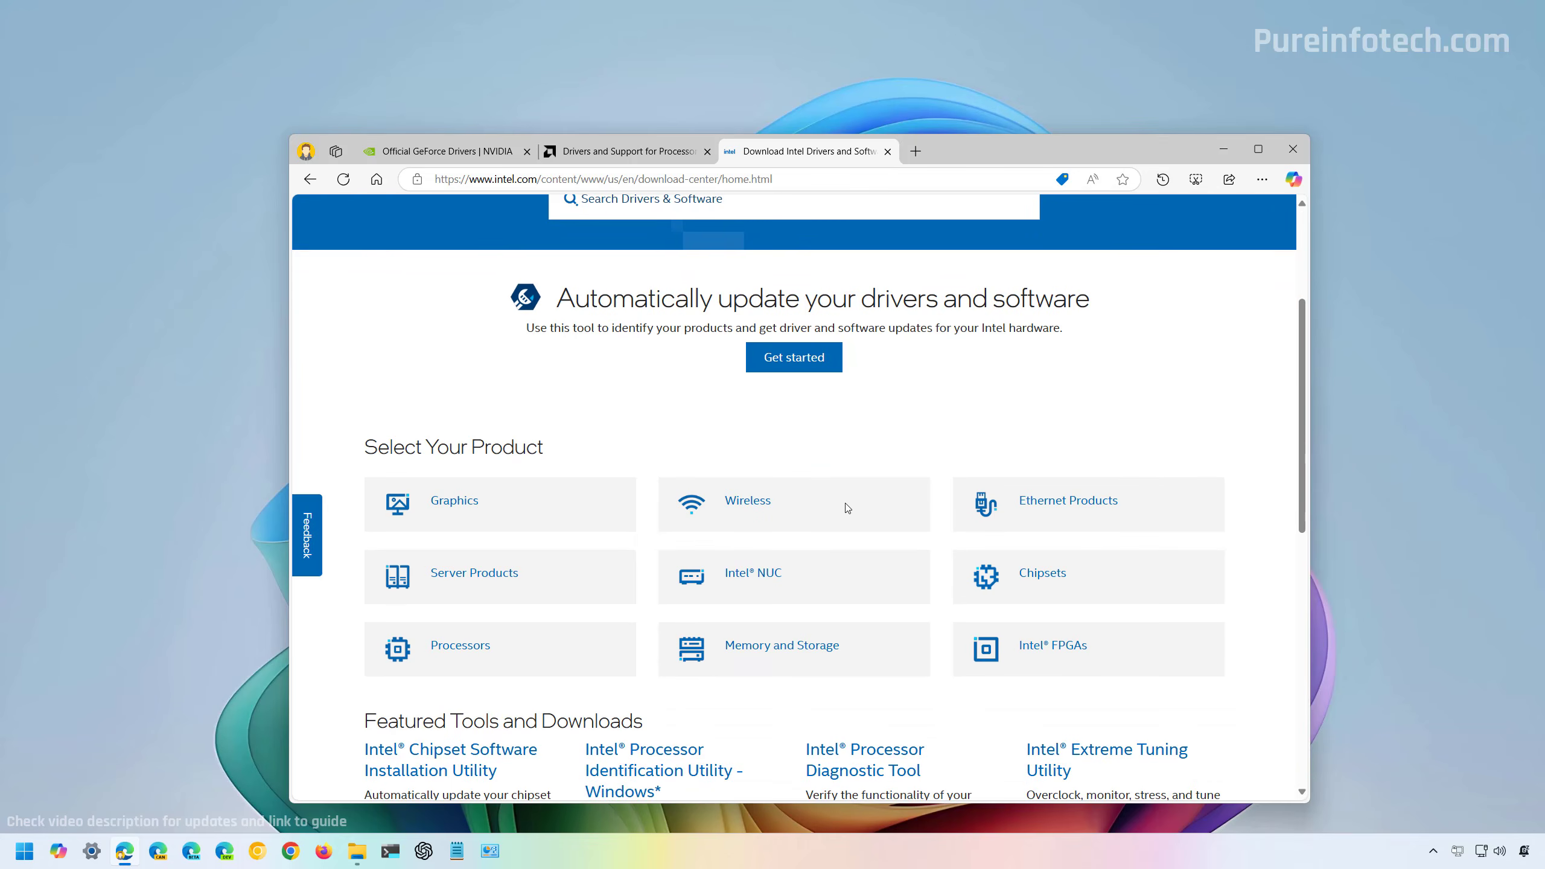
left_click(467, 507)
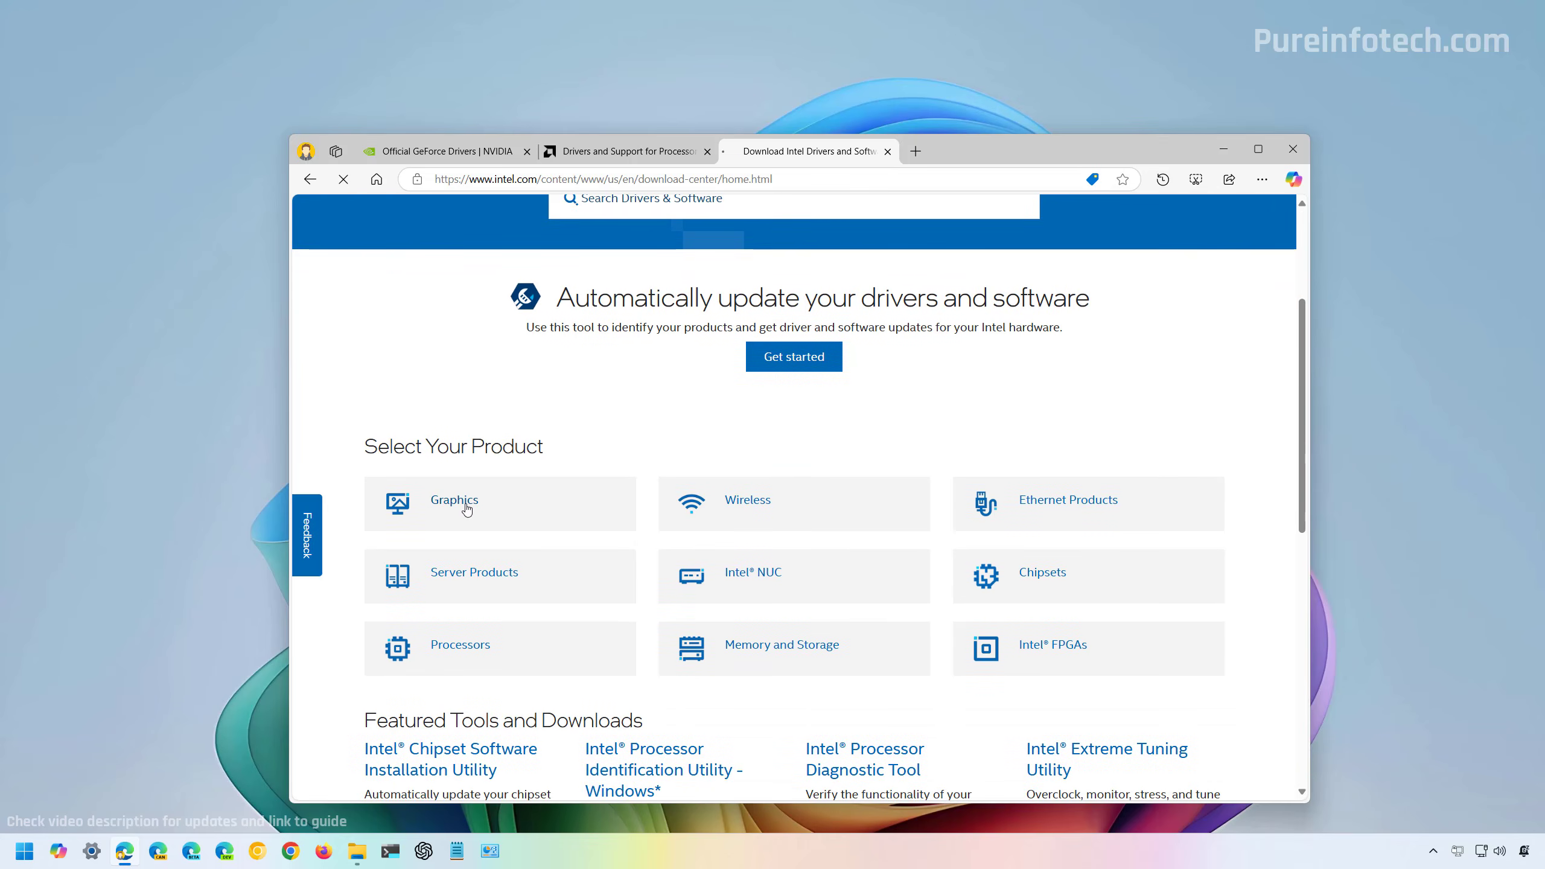
key("ctrl+Tab")
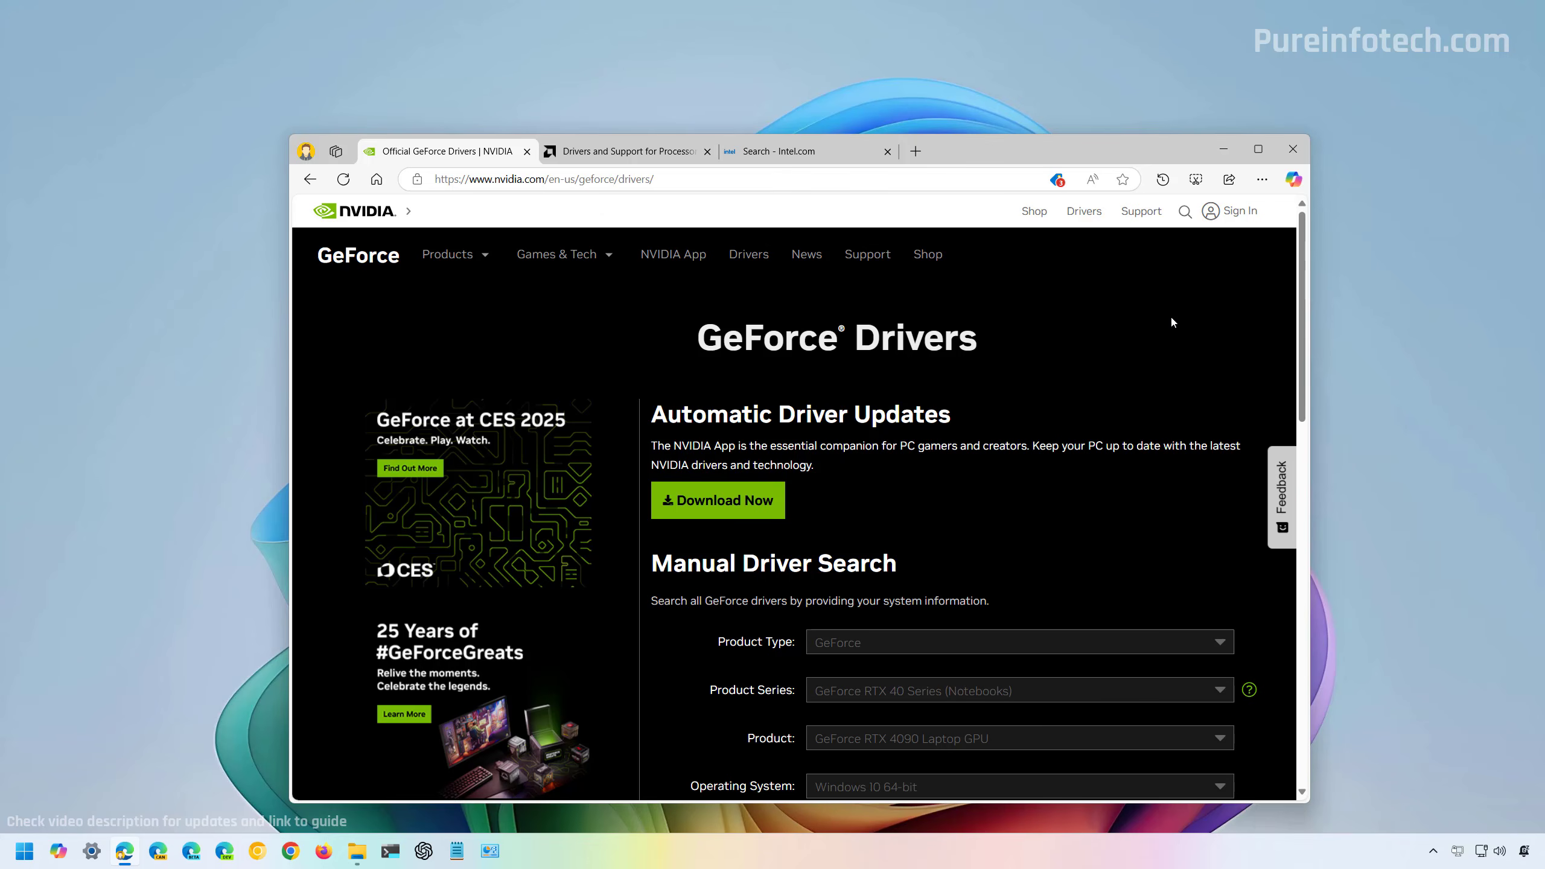